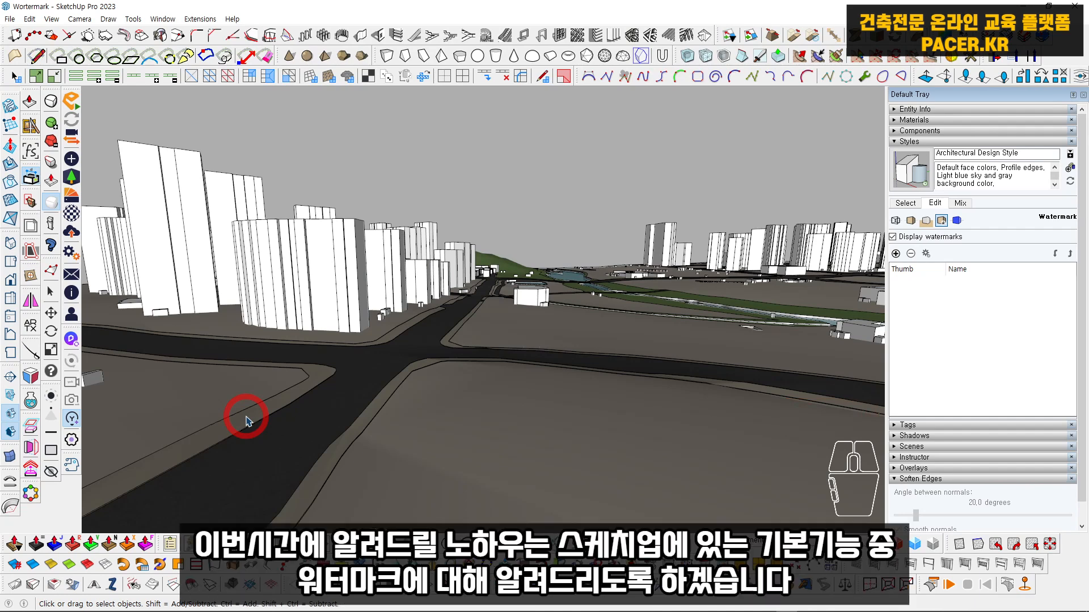
Step: Frame the city model with more sky and open the current style's watermark settings
middle_click_drag(245, 421, 364, 425, "shift")
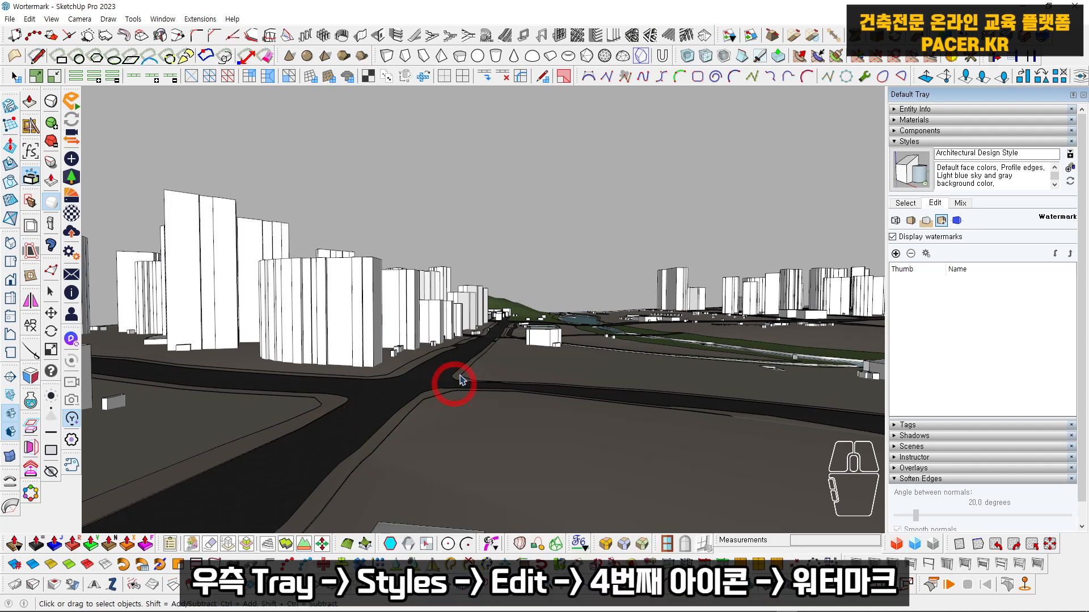
left_click(914, 146)
left_click(912, 142)
left_click(934, 203)
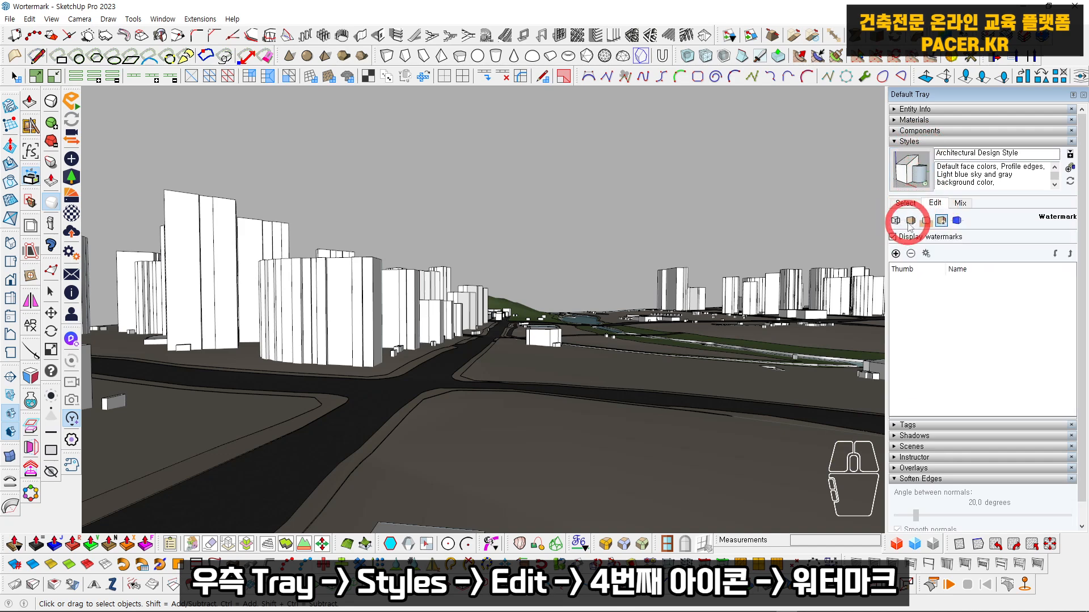
left_click(926, 220)
left_click(942, 222)
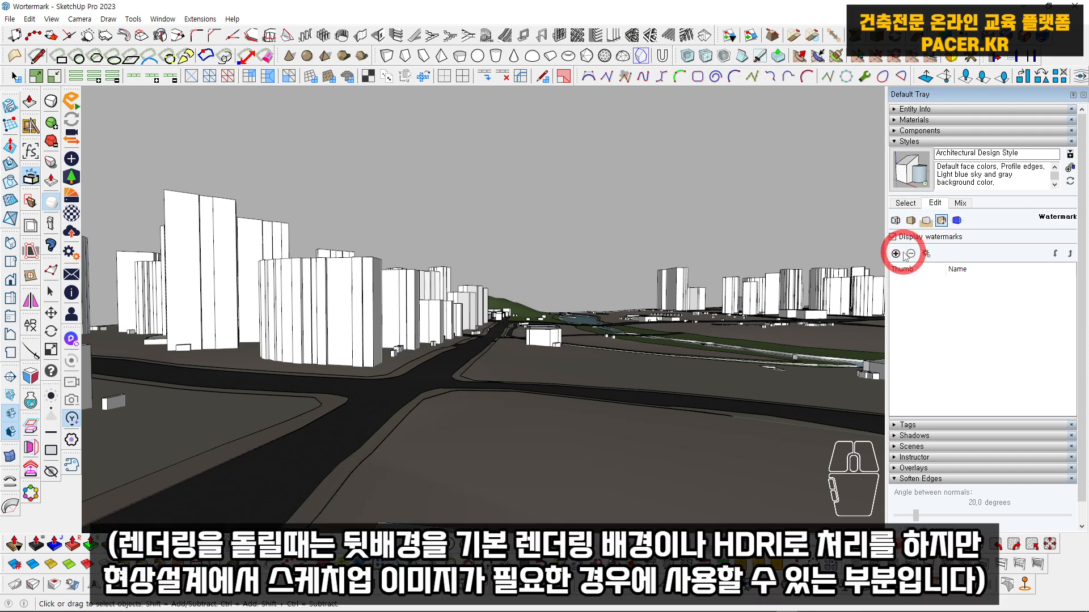
left_click(895, 253)
left_click_drag(609, 140, 642, 252)
left_click(821, 250)
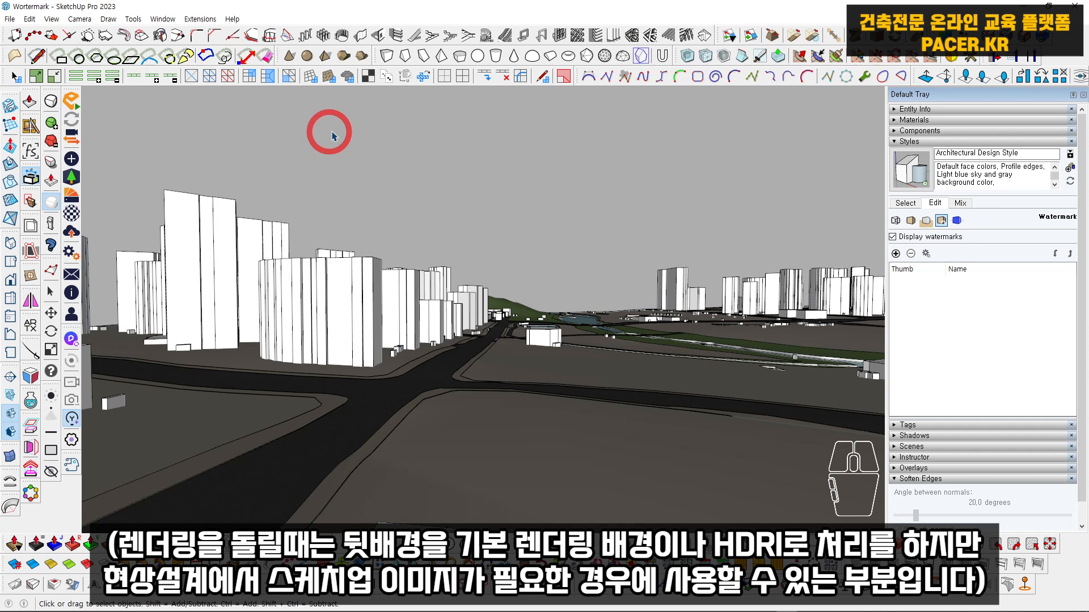
Step: Change the style's background colour to a light blue
left_click(926, 220)
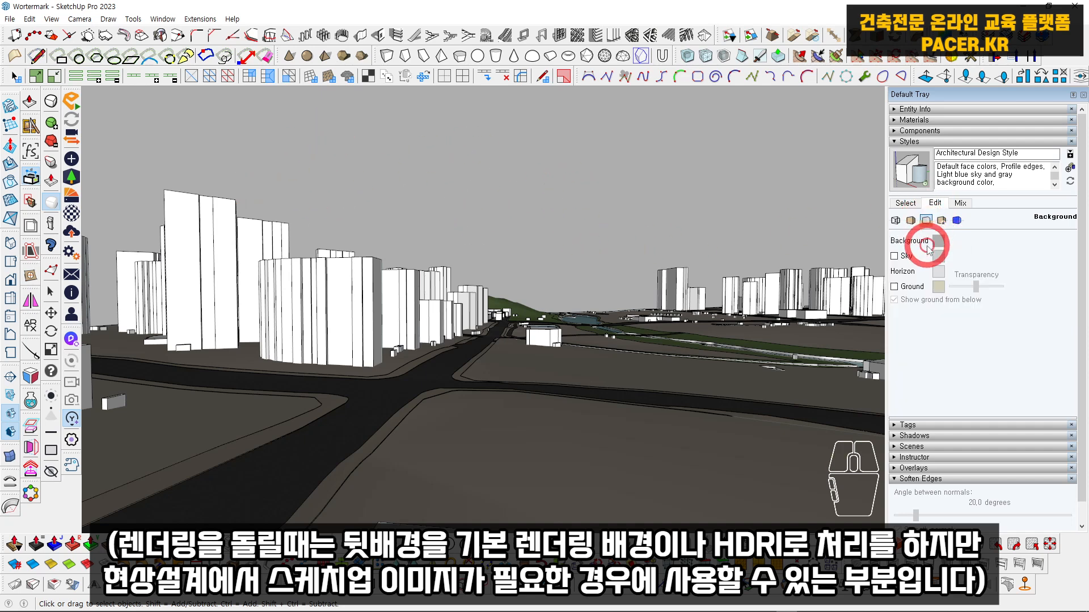
left_click(939, 240)
left_click_drag(546, 292, 542, 273)
left_click(565, 363)
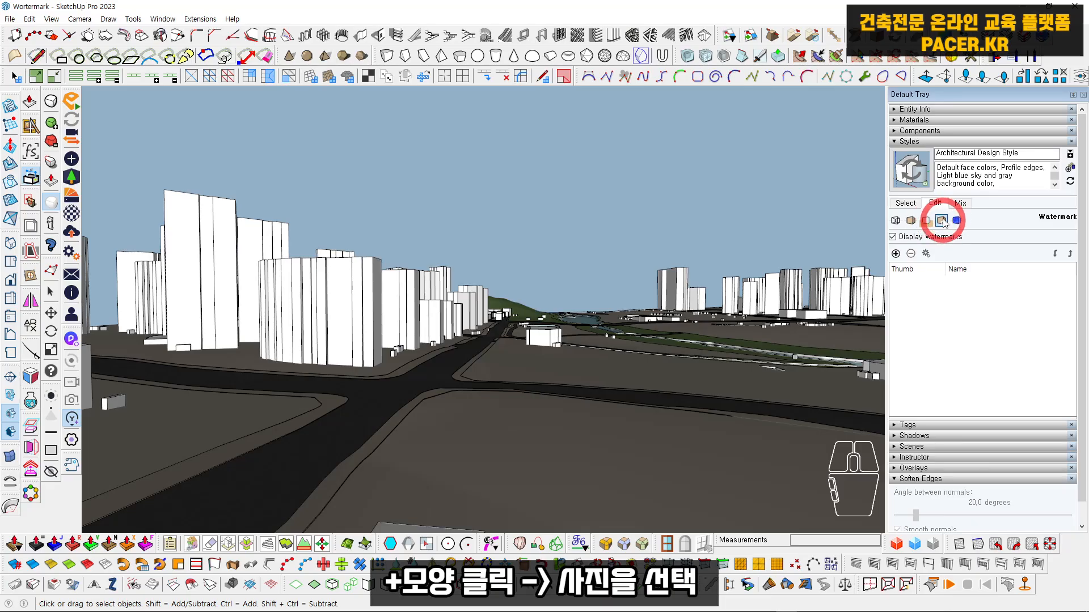
Step: Add a new watermark to the style using the landscape photo country-006.JPG
left_click(896, 253)
left_click_drag(663, 237, 587, 127)
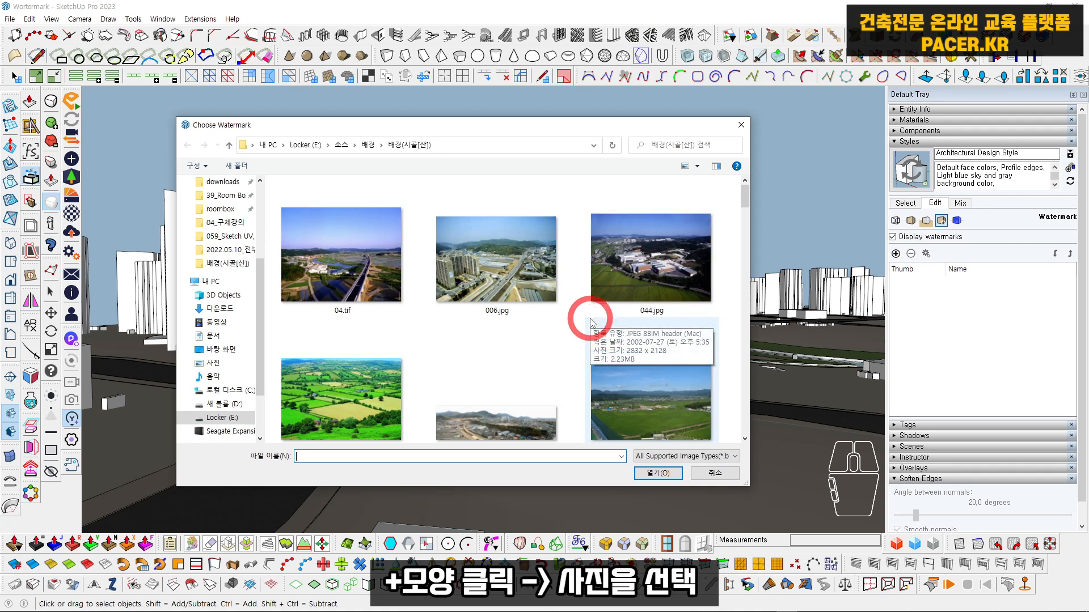
scroll(590, 322, "down", 8)
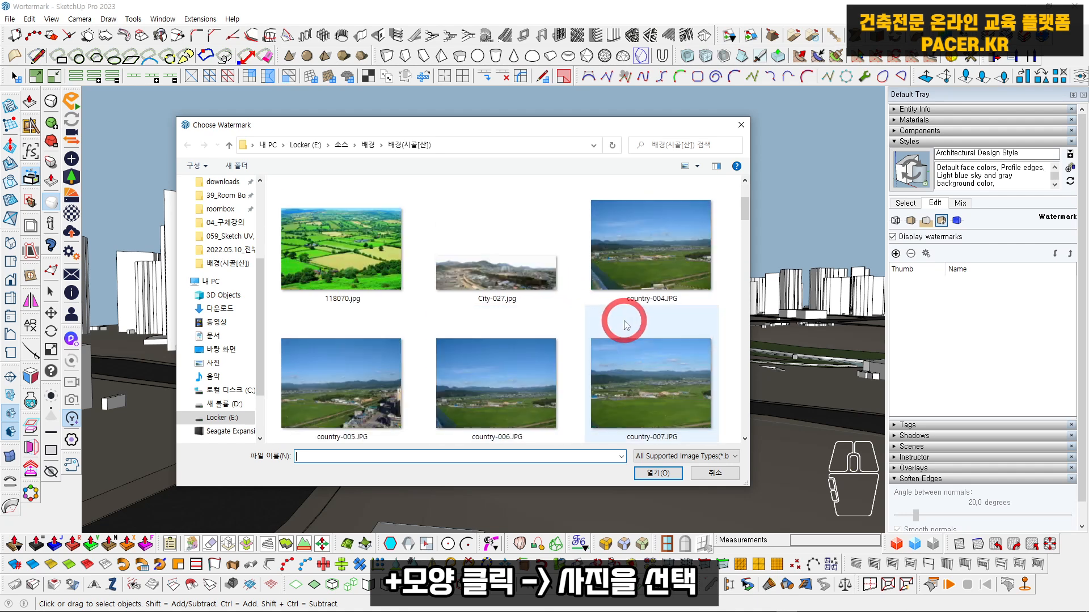
scroll(573, 291, "up", 3)
left_click(514, 333)
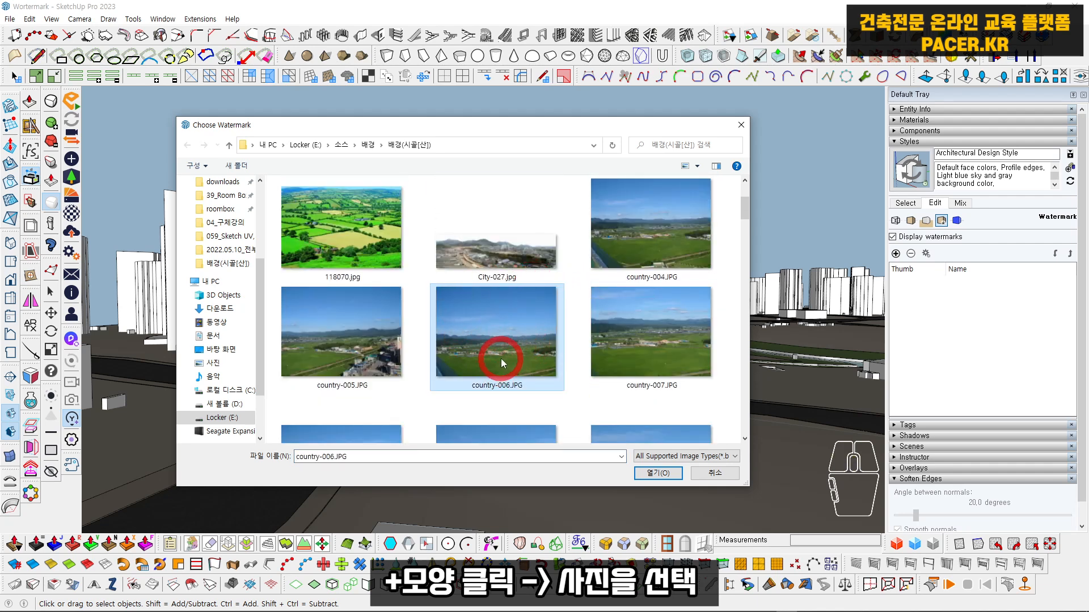
left_click(658, 473)
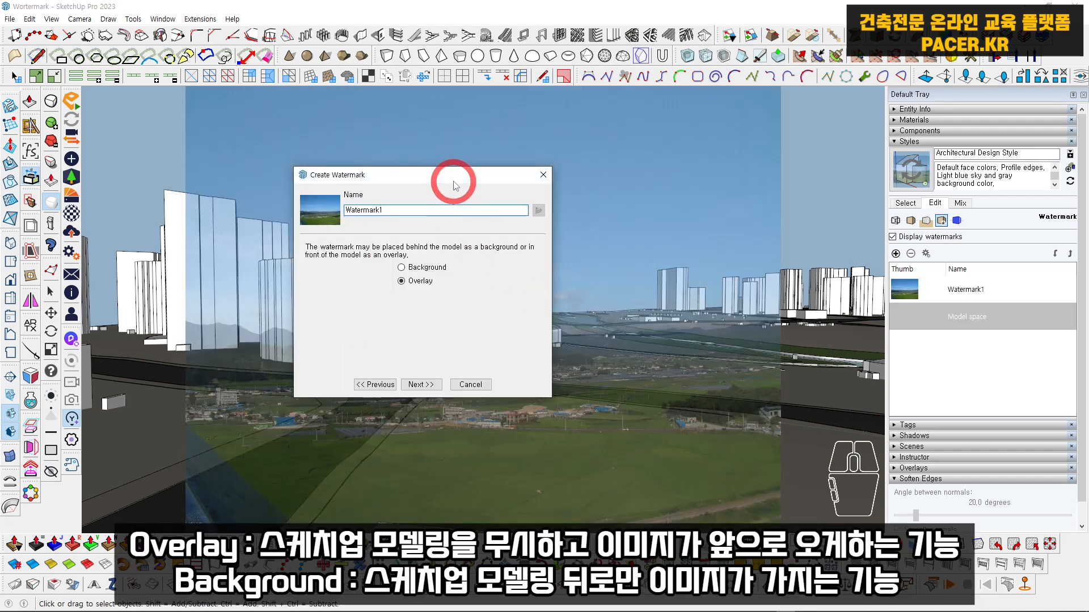
Step: Place the watermark behind the model as Background, and try its Create Mask option and image blend
left_click_drag(442, 176, 456, 198)
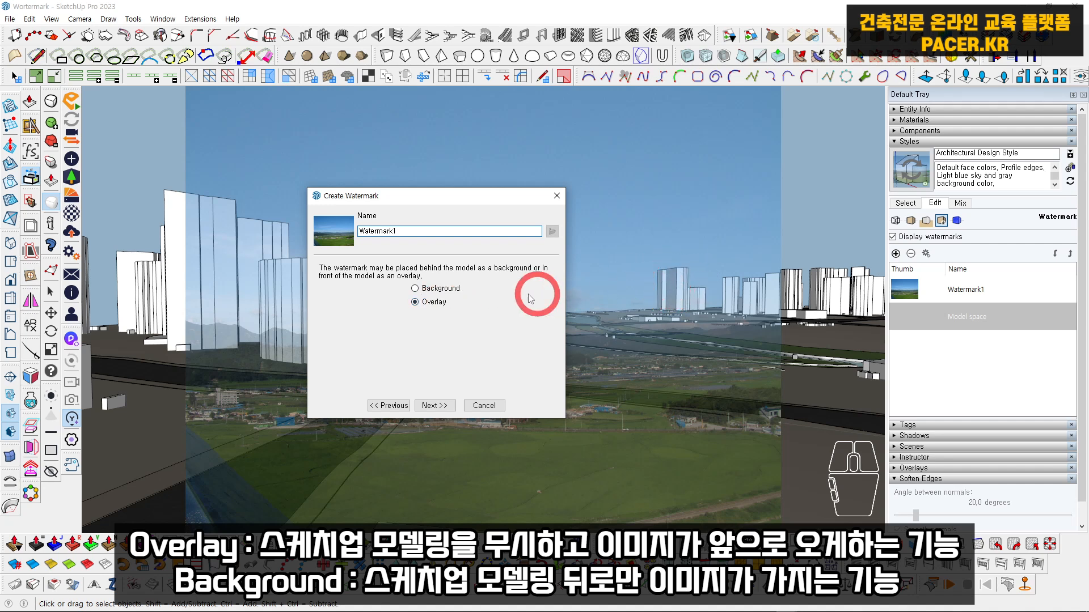
left_click(430, 293)
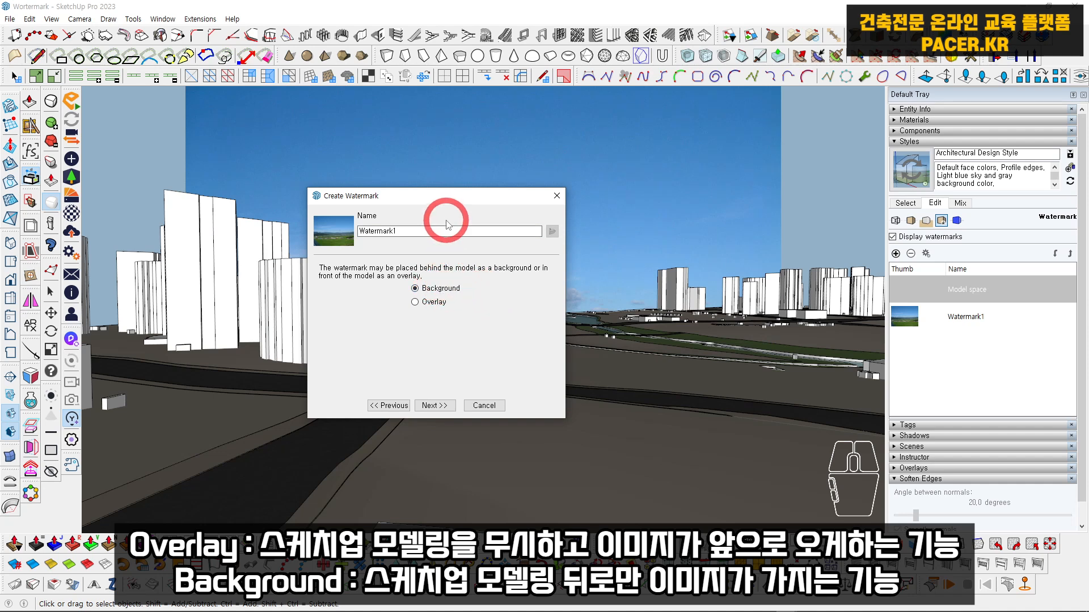
left_click(434, 406)
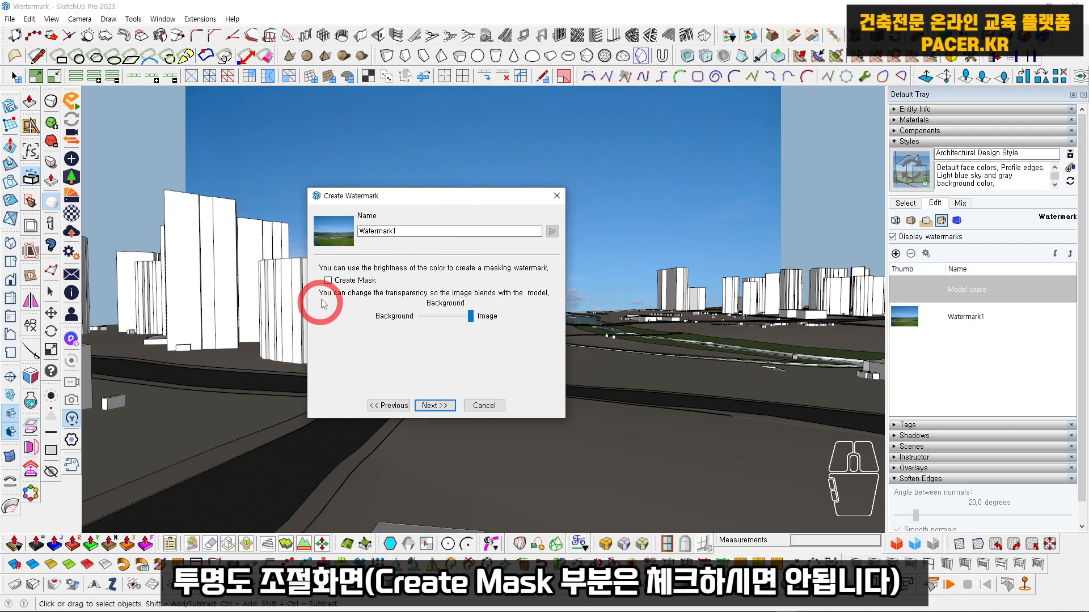
left_click(359, 282)
left_click(369, 281)
mouse_move(470, 316)
left_mouse_down()
mouse_move(443, 317)
mouse_move(478, 323)
mouse_move(468, 318)
mouse_move(452, 342)
left_mouse_up()
left_click(435, 405)
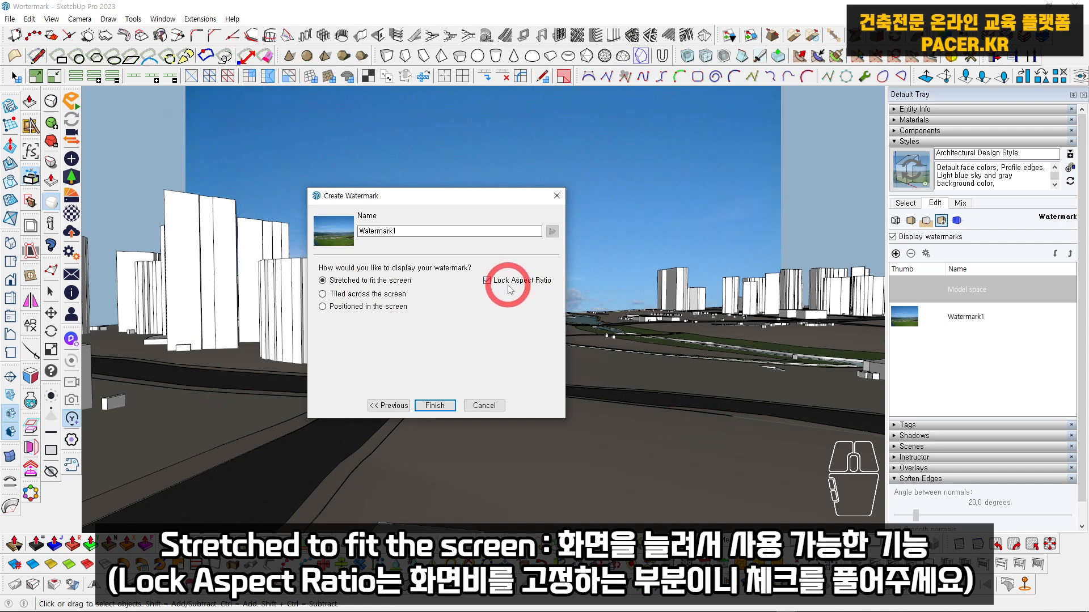
Step: Stretch the watermark to fit the whole screen with Lock Aspect Ratio turned off
left_click_drag(466, 202, 242, 309)
left_click(262, 387)
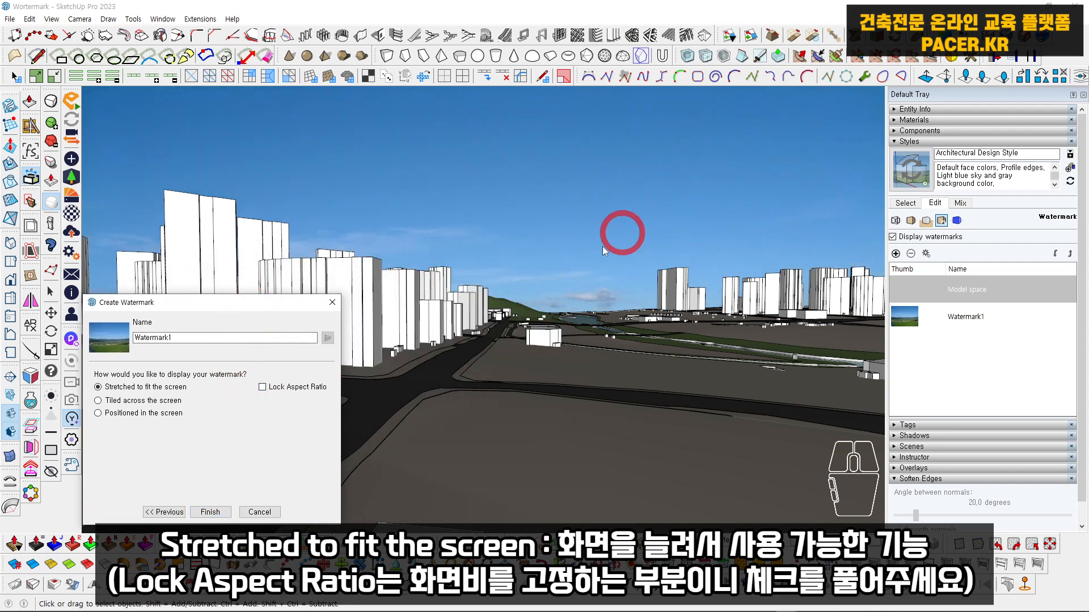
left_click_drag(284, 303, 437, 202)
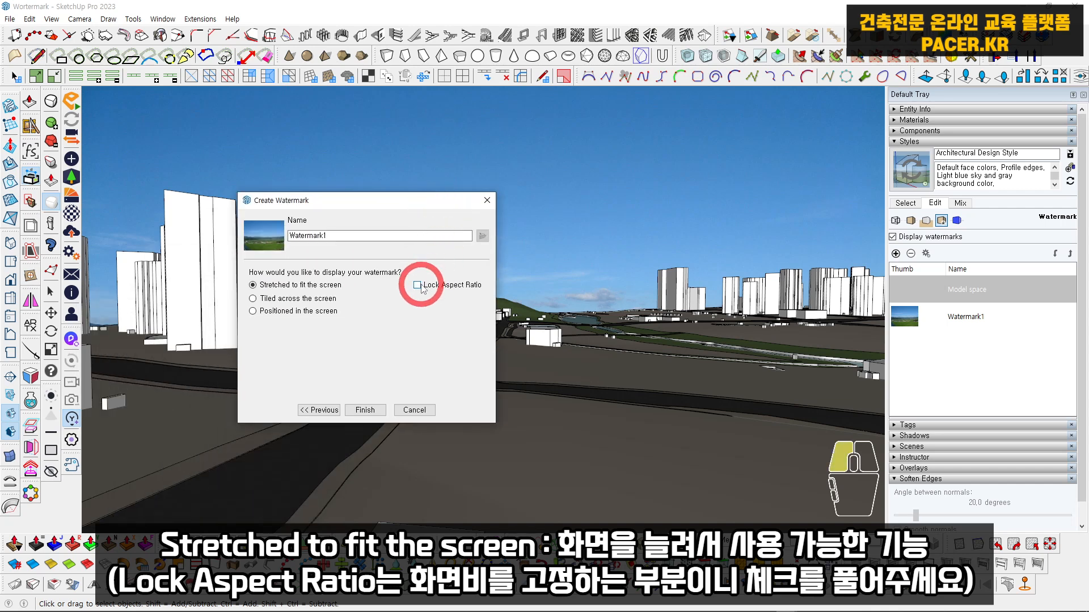
Step: Tile the watermark across the screen and enlarge the tile scale
left_click(254, 299)
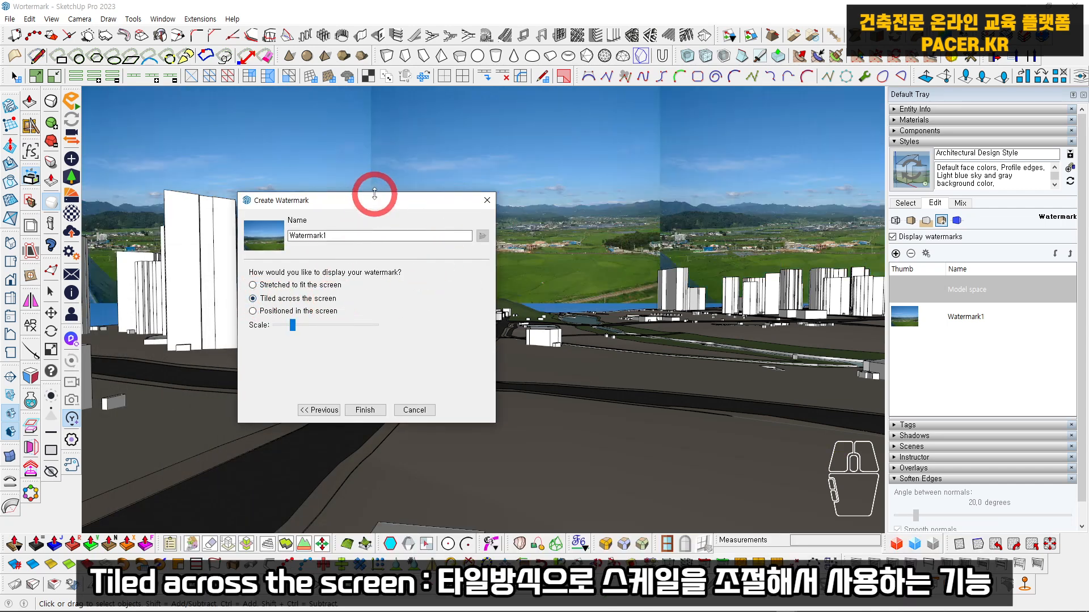
left_click_drag(375, 204, 381, 325)
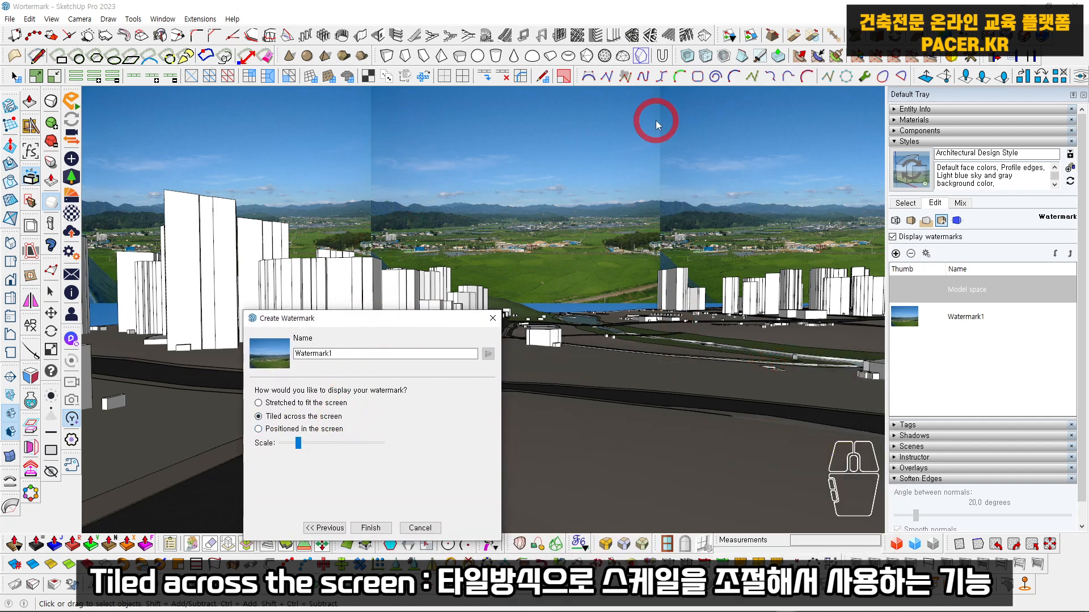
left_click_drag(411, 321, 308, 249)
left_click_drag(198, 374, 238, 377)
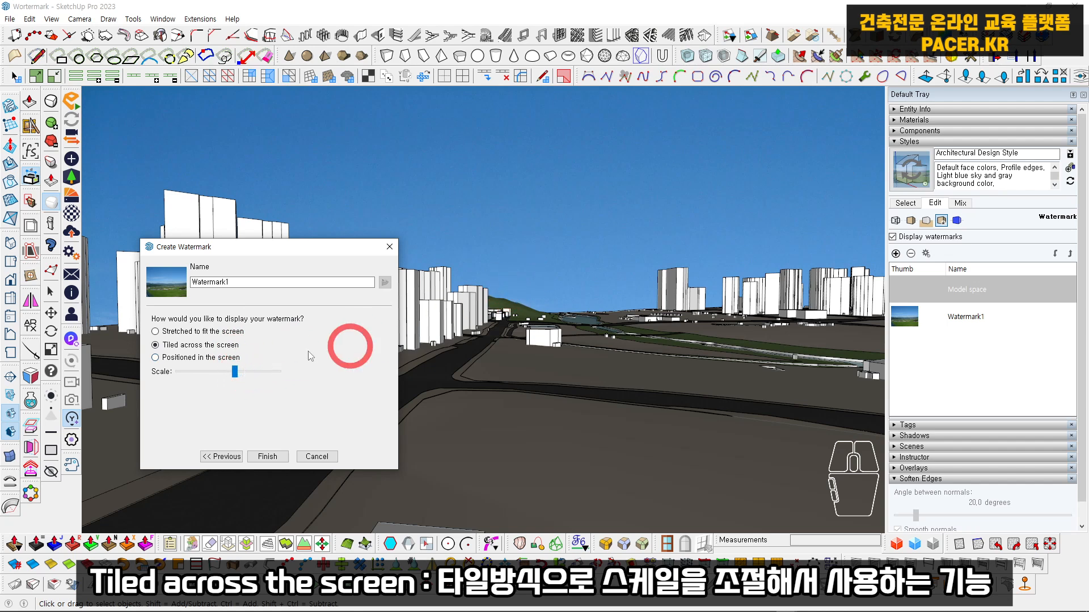
Step: Switch the watermark to Positioned in the screen and try out the different anchor positions
left_click(155, 358)
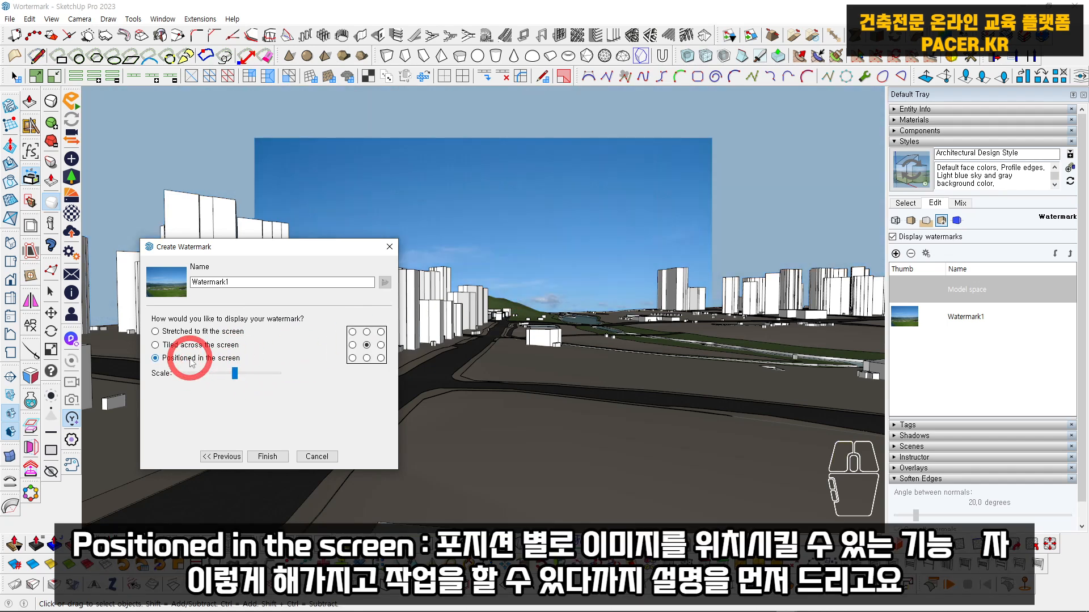
left_click(356, 334)
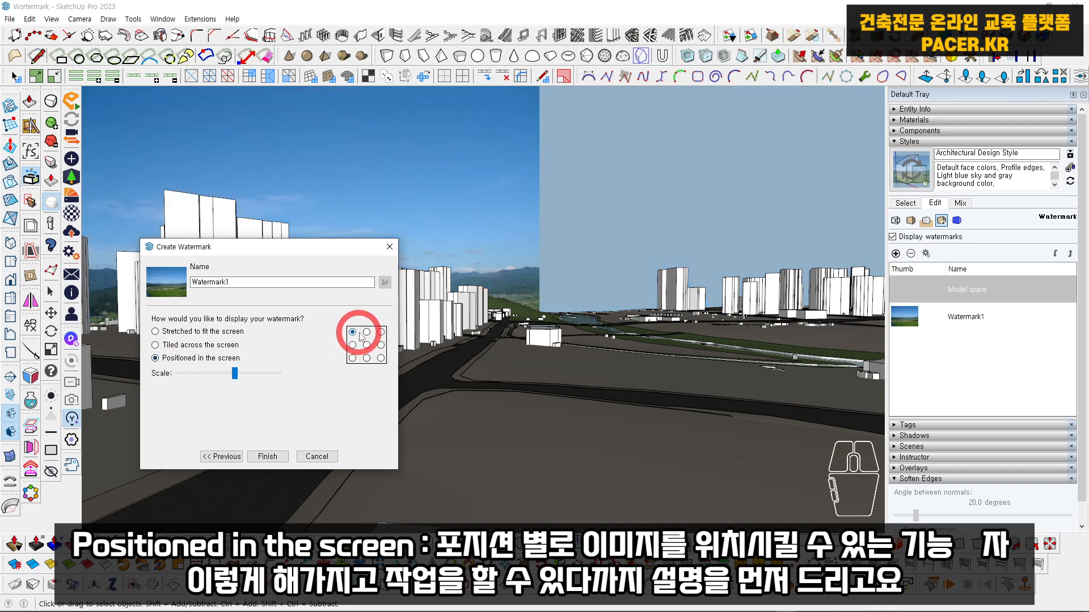
left_click(367, 332)
left_click(380, 332)
left_click(381, 345)
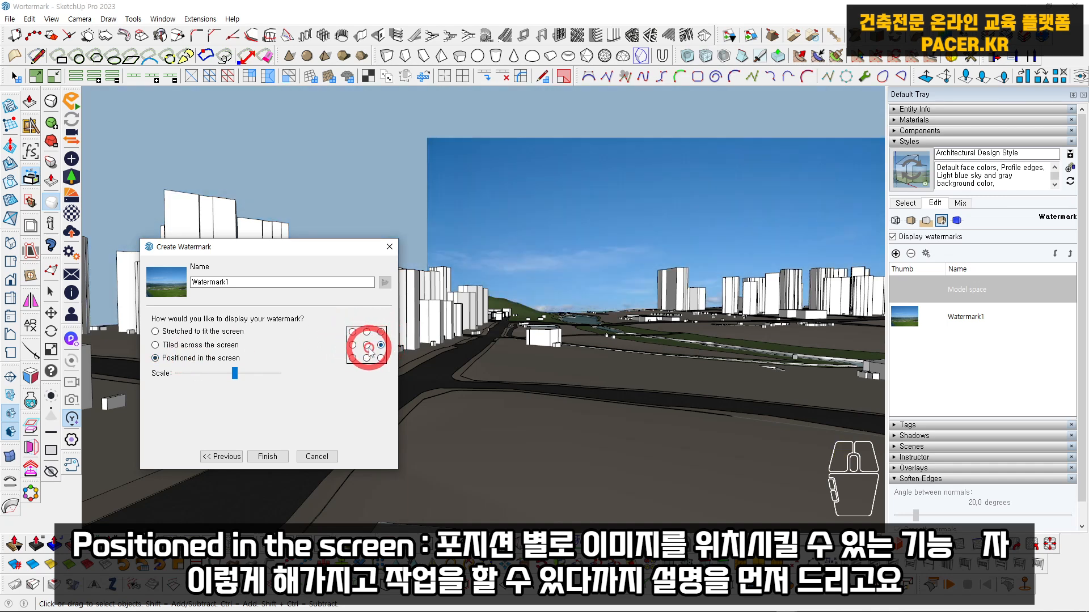
left_click(367, 346)
left_click(352, 345)
left_click(352, 358)
left_click(367, 358)
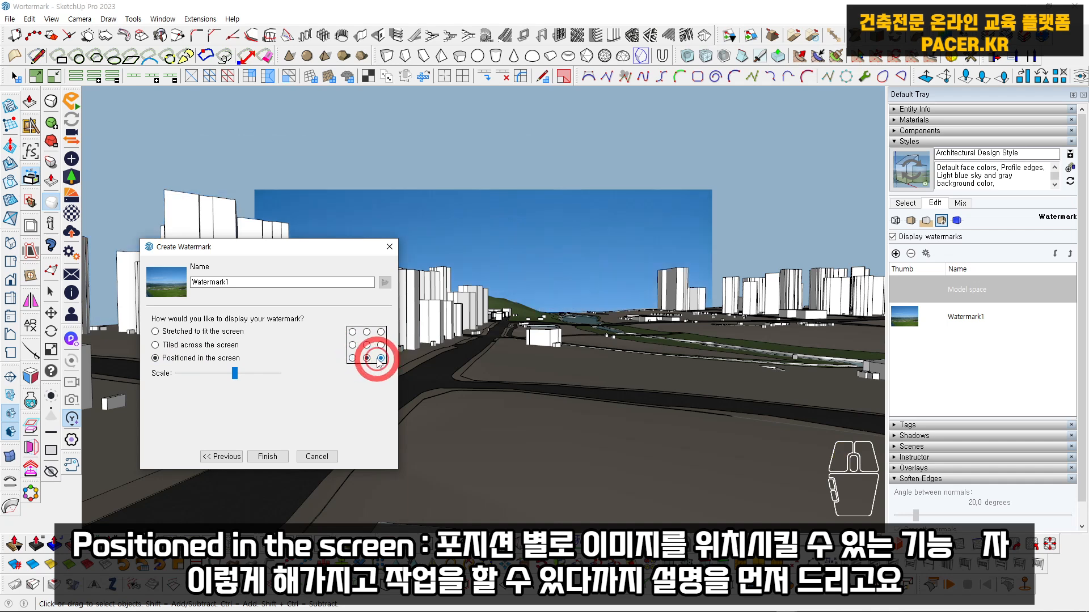
left_click(381, 358)
left_click(366, 344)
Step: Enlarge the positioned watermark to nearly the maximum scale, anchor it at bottom centre and finish creating it
left_click_drag(234, 373, 279, 374)
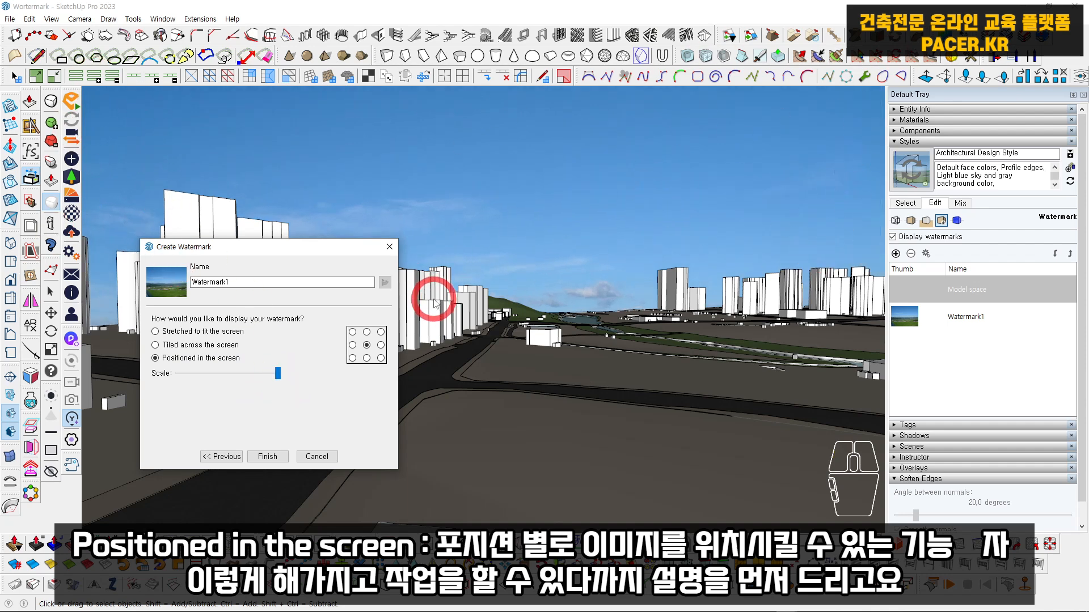
left_click(367, 359)
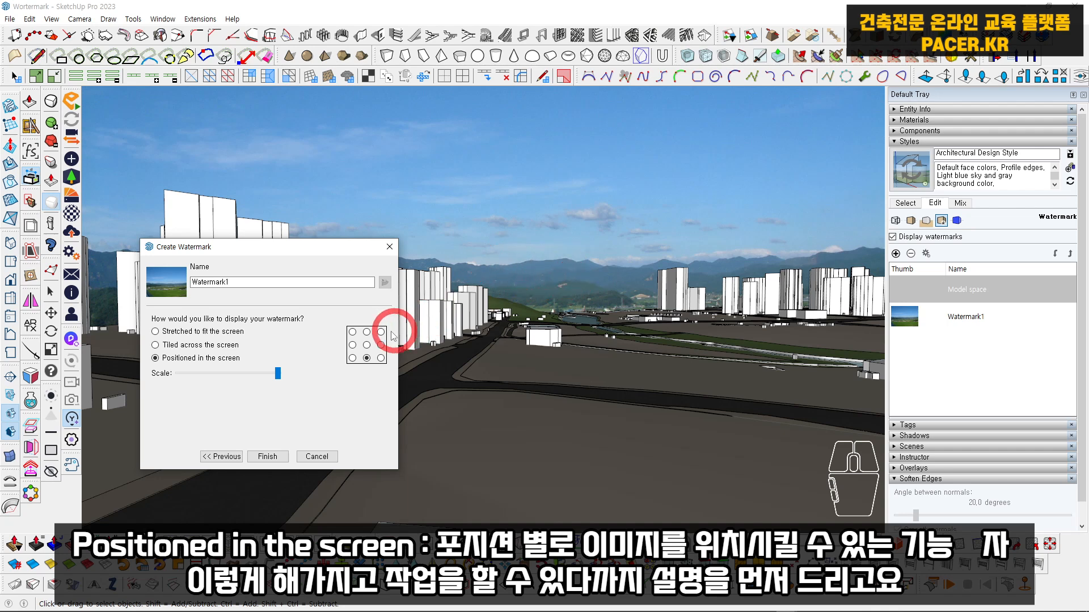
left_click(367, 346)
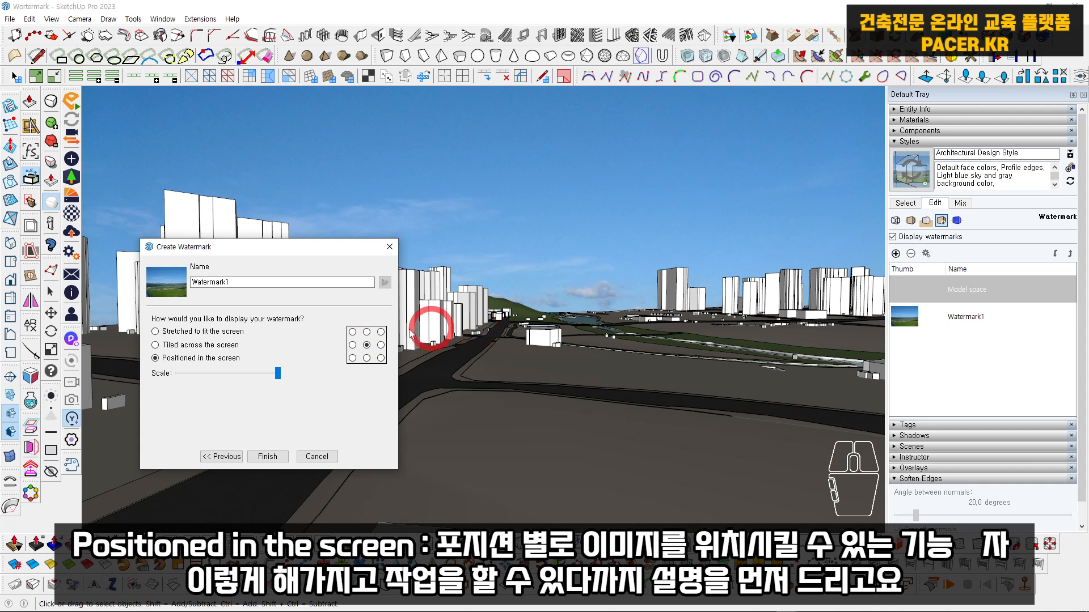
left_click(367, 332)
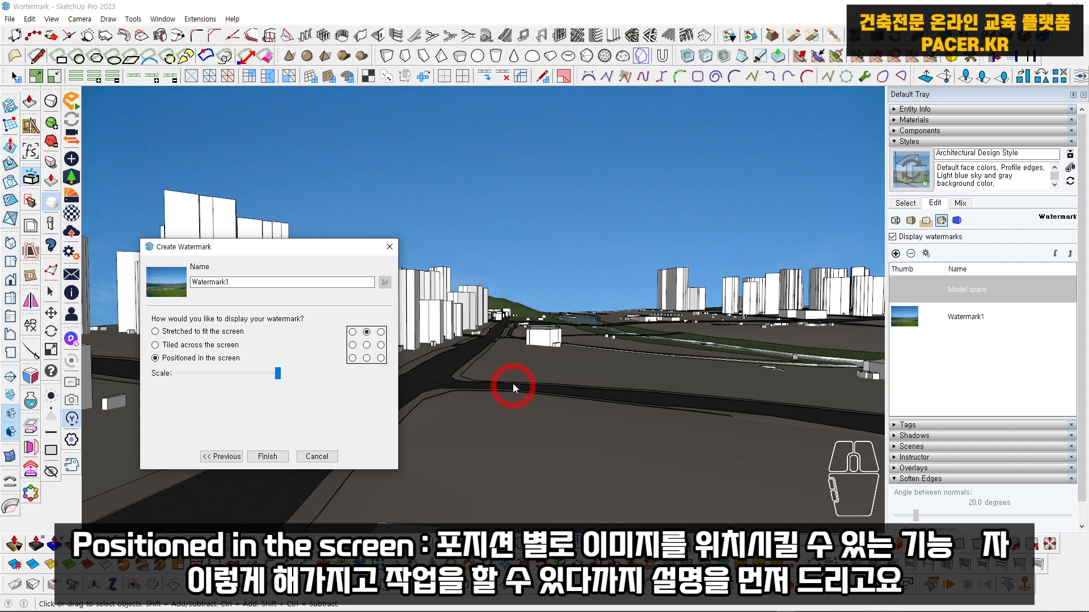
left_click(367, 344)
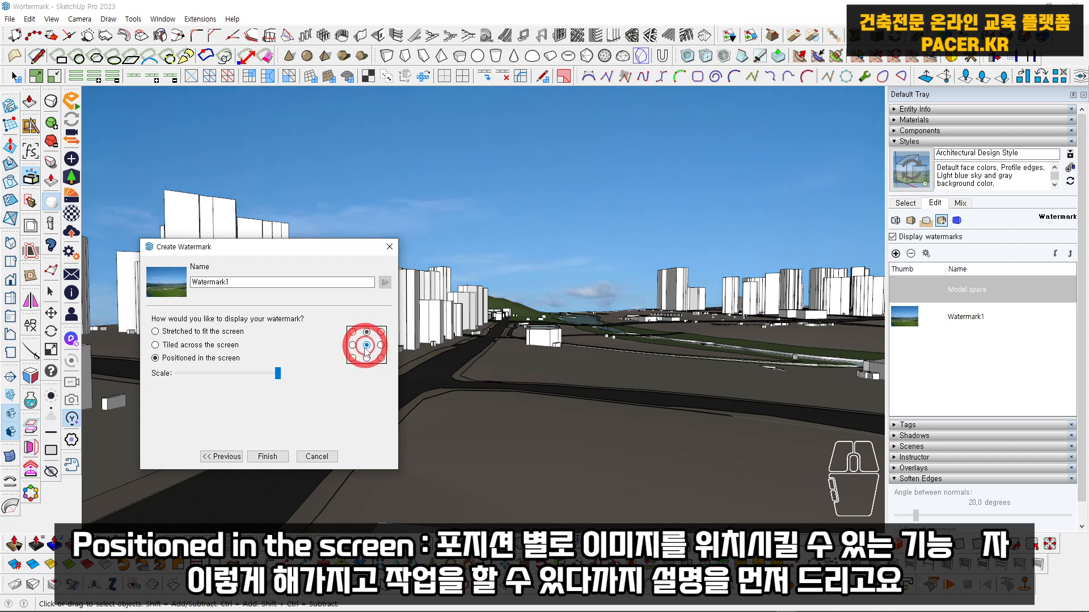
left_click(367, 358)
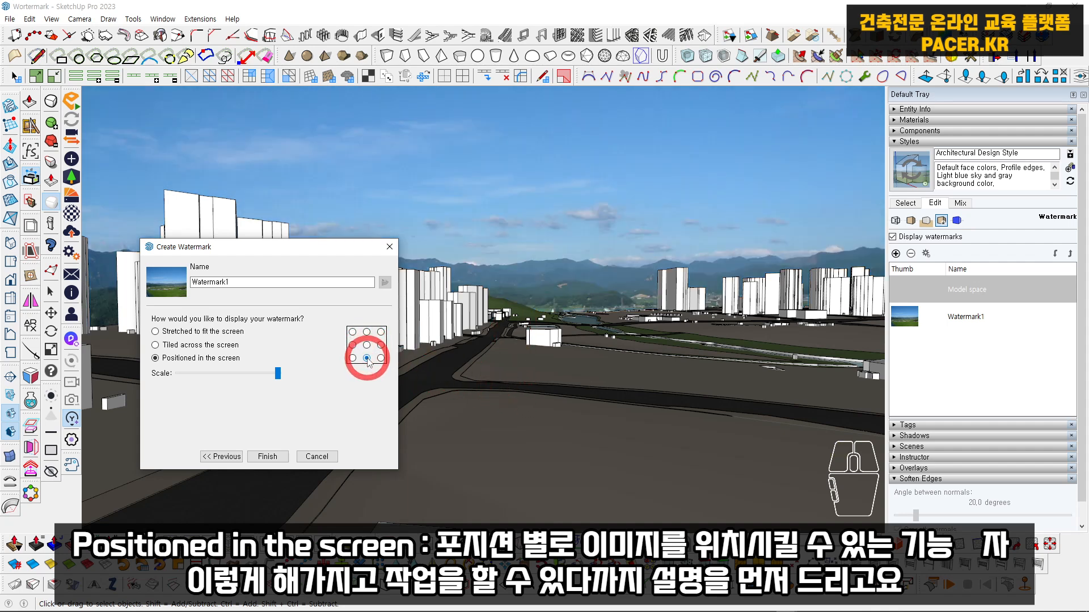
left_click(276, 457)
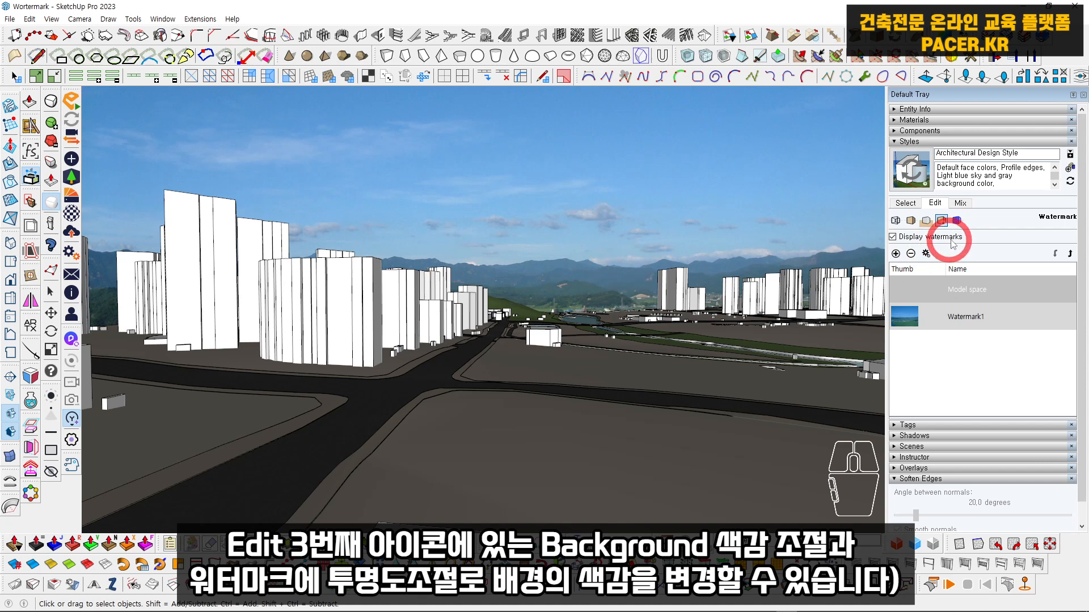
Step: Change the style's background colour to a lighter blue
left_click(927, 220)
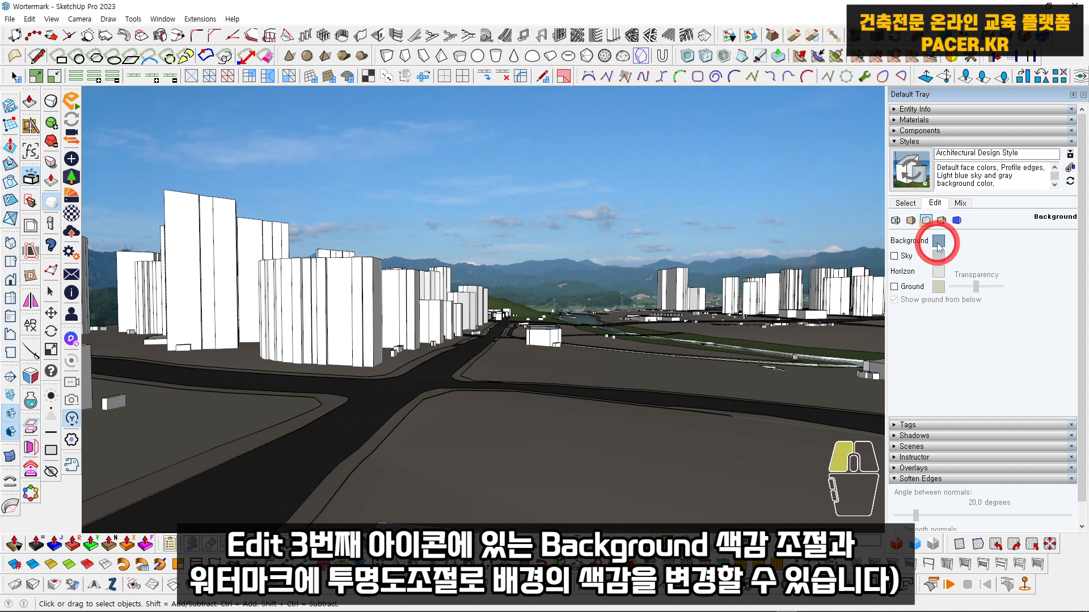
left_click(938, 244)
left_click(564, 360)
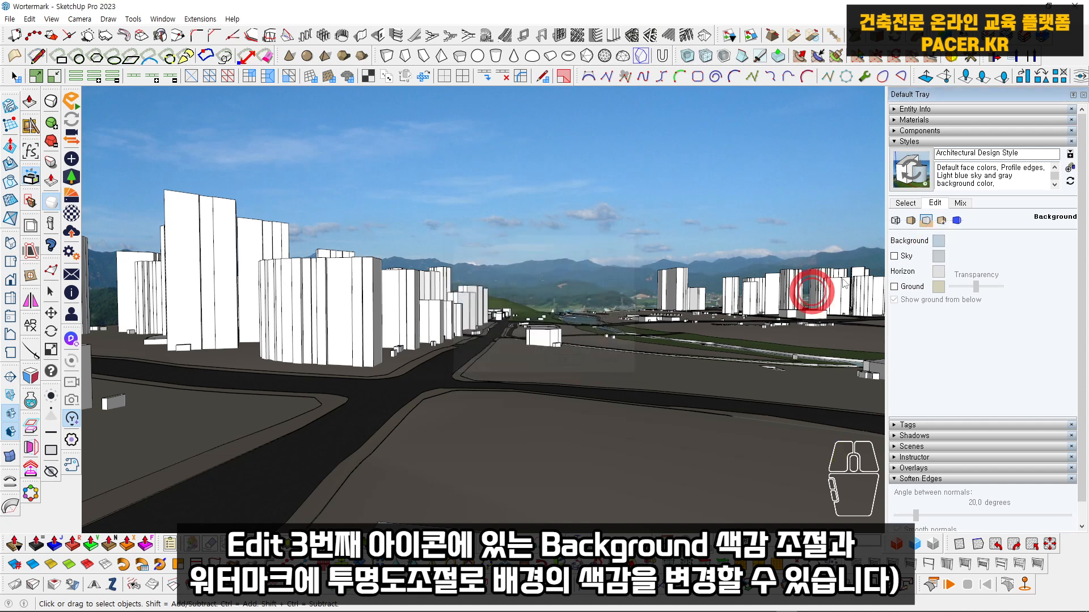
Step: Edit Watermark1 to shift its blend slightly from the image towards the background
left_click(941, 220)
double_click(966, 319)
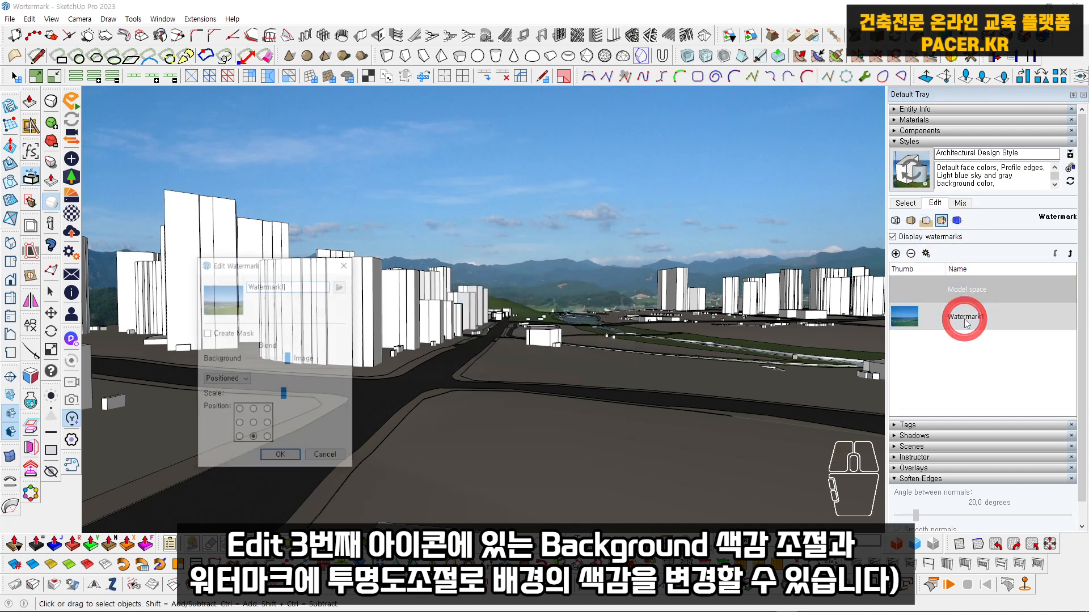
left_click_drag(301, 268, 484, 249)
left_click_drag(471, 335, 465, 336)
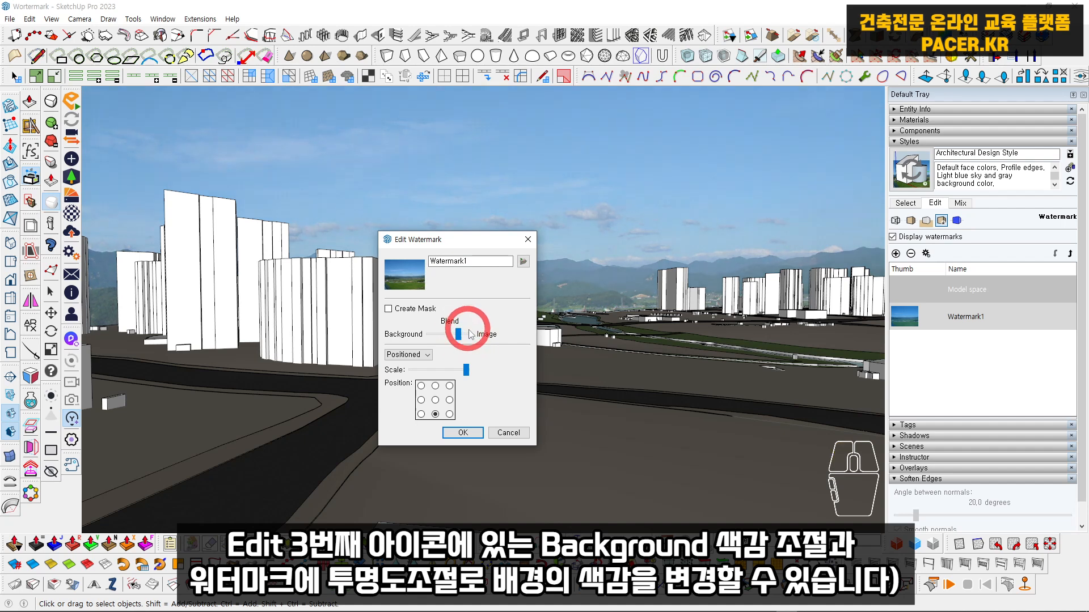
left_click(465, 432)
Step: Set the style's background colour to a mid grey with lightness 50
left_click(928, 222)
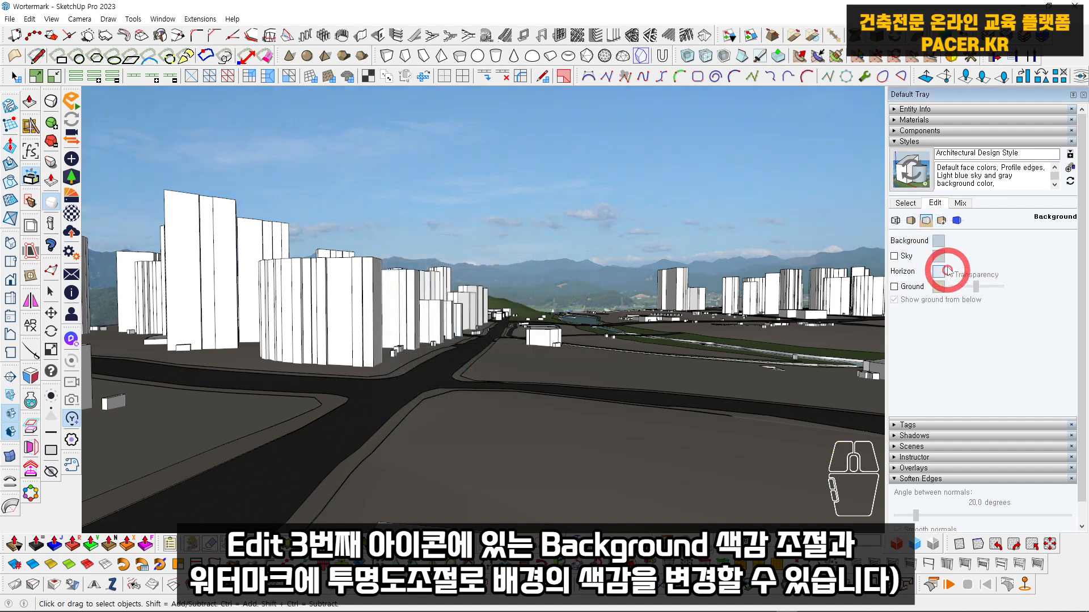
left_click(939, 241)
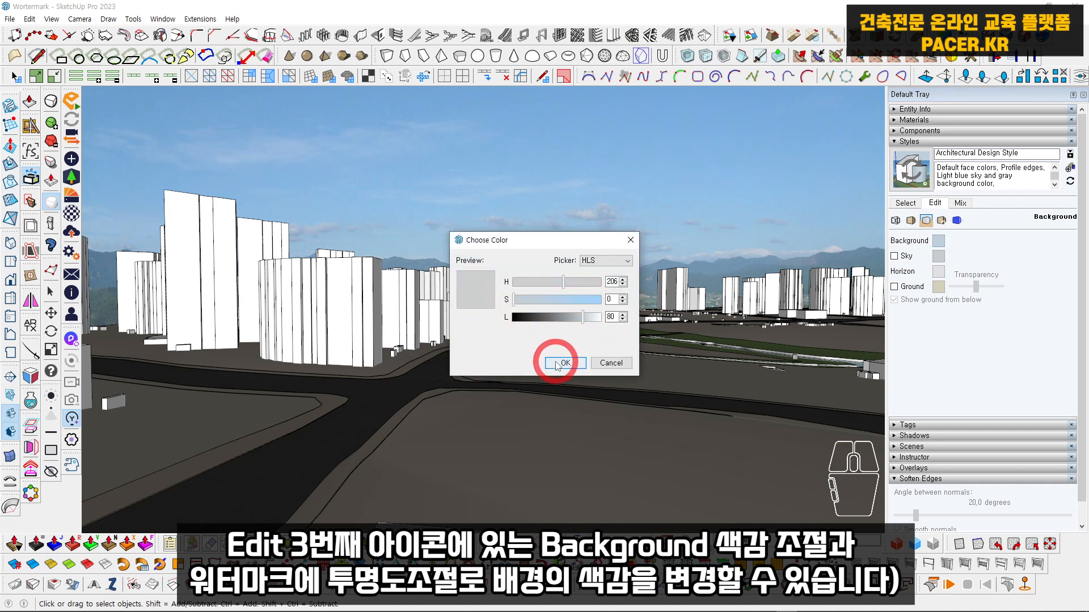
left_click_drag(561, 317, 554, 318)
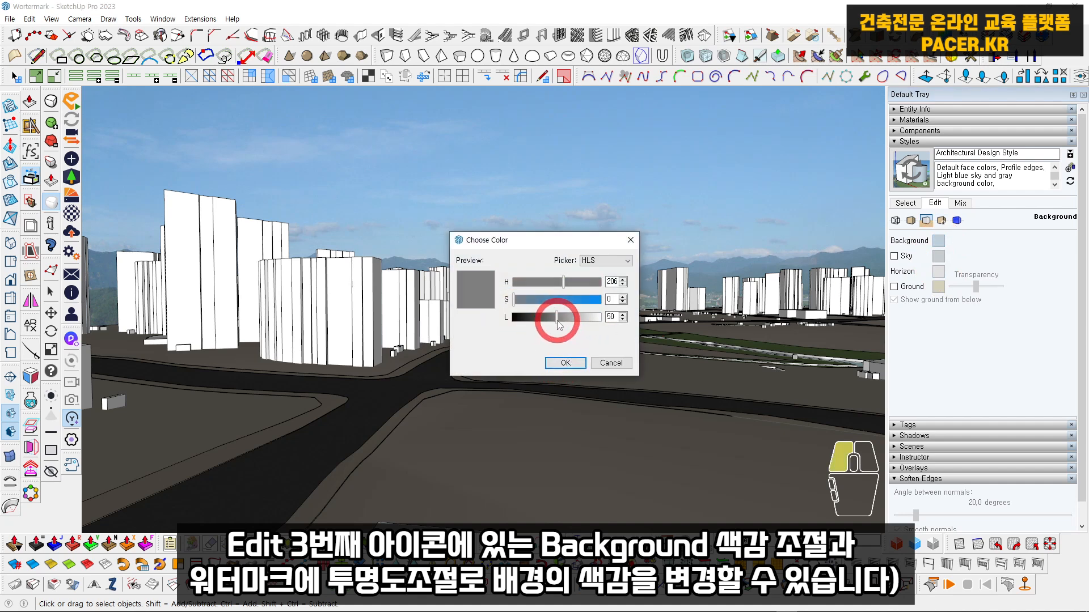
left_click(565, 363)
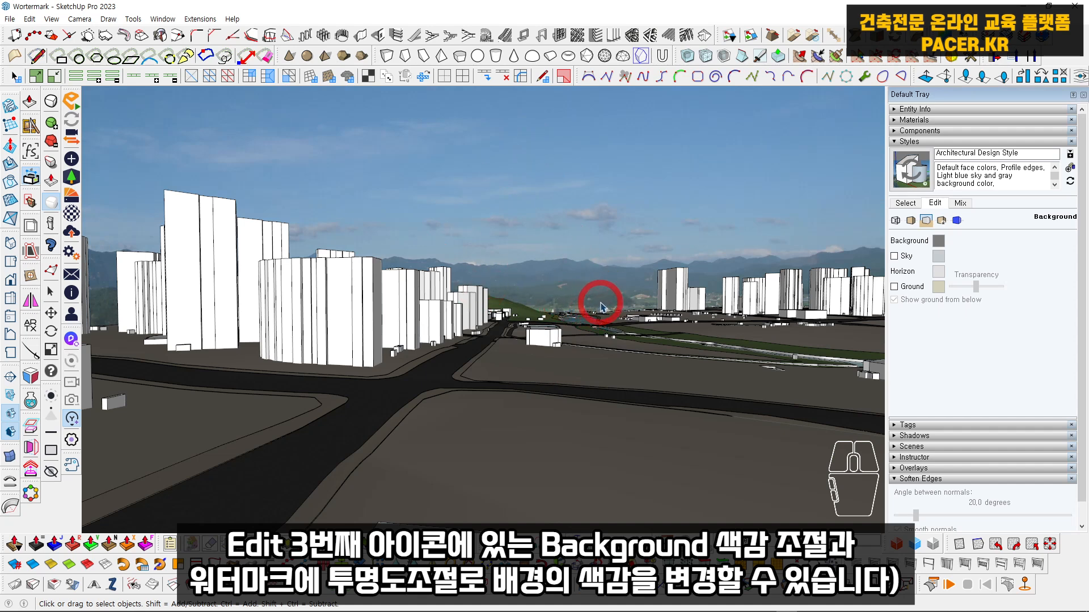
Step: Set the style's background colour to white by raising its lightness to the maximum
left_click(938, 241)
left_click_drag(561, 317, 620, 323)
left_click(566, 363)
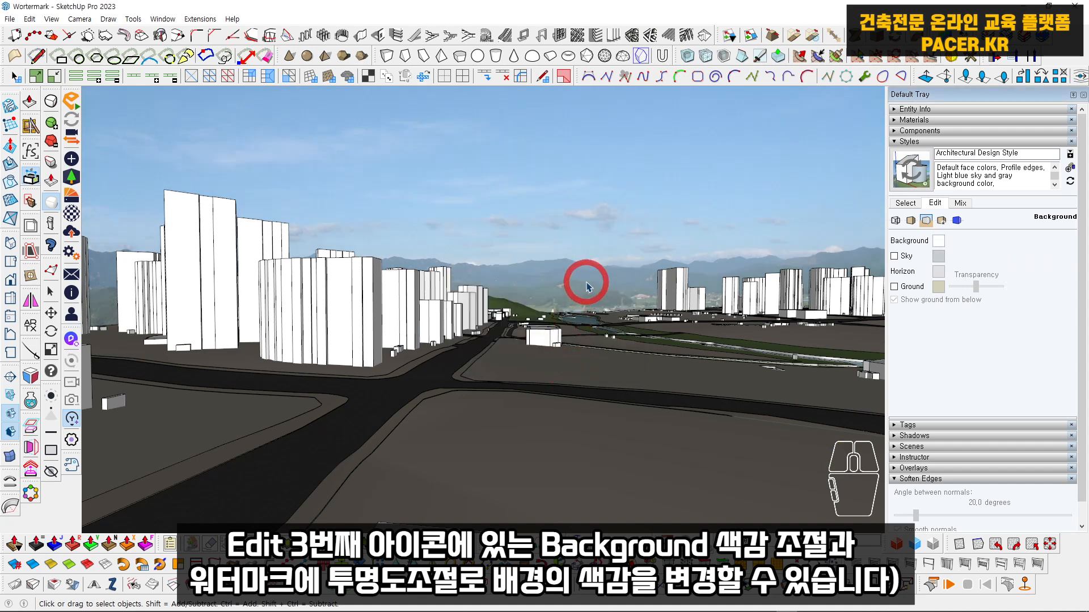
Step: Edit Watermark1 to shift its blend slightly towards the image
left_click(942, 220)
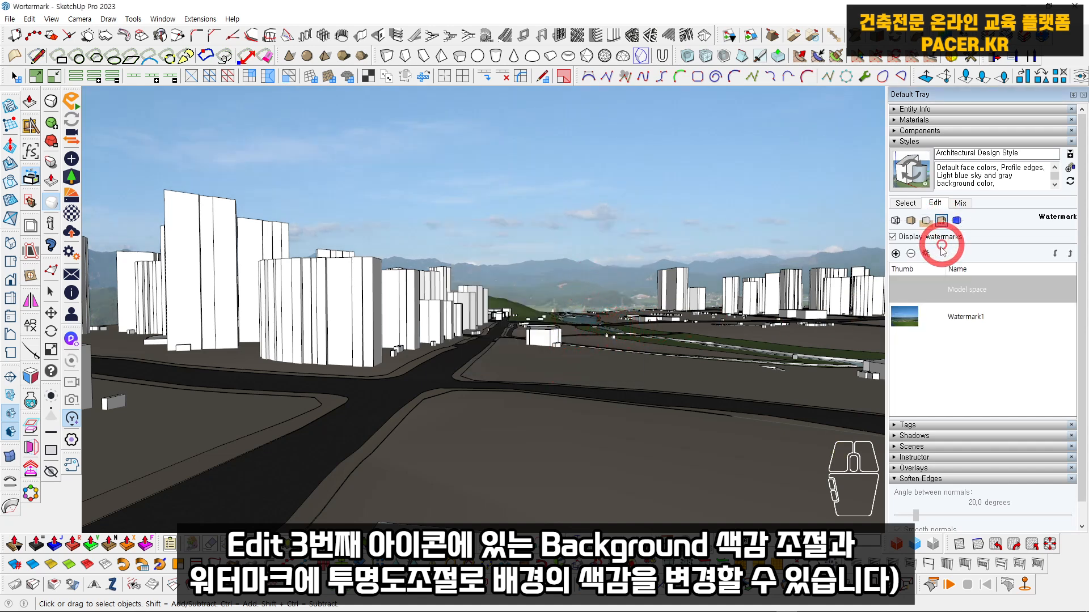
double_click(952, 322)
left_click_drag(493, 335, 461, 337)
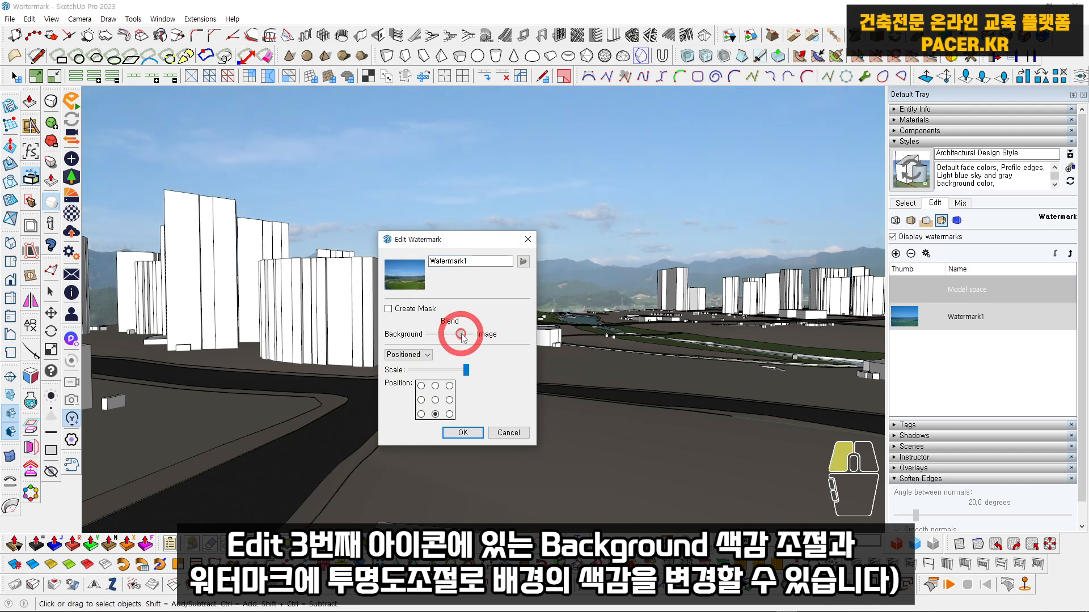
left_click(462, 432)
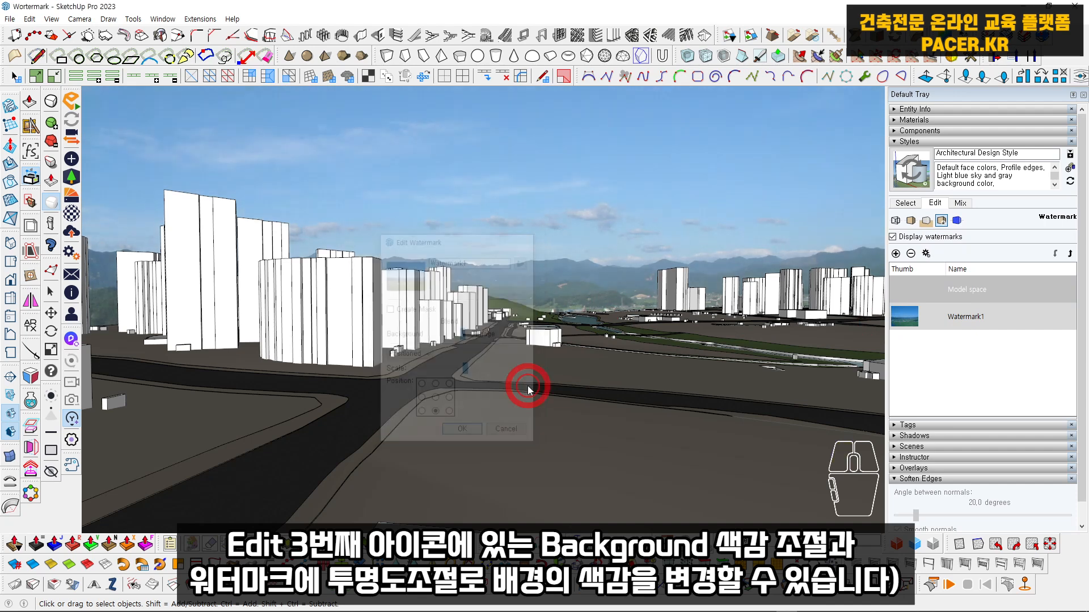
middle_click_drag(550, 360, 552, 358)
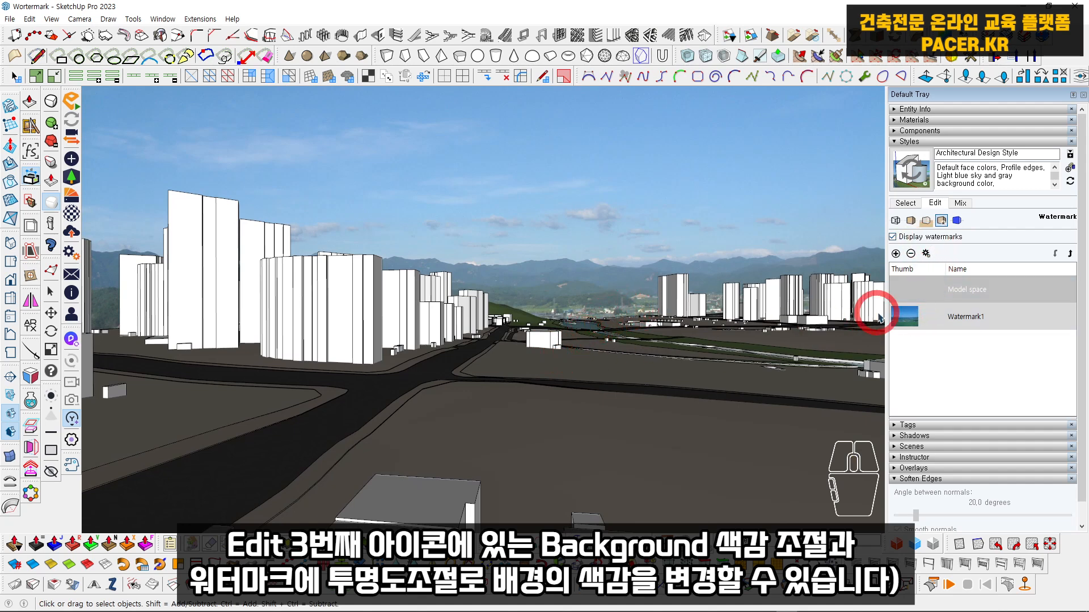
Step: Replace Watermark1's picture with the landscape photo country-007.JPG
double_click(953, 317)
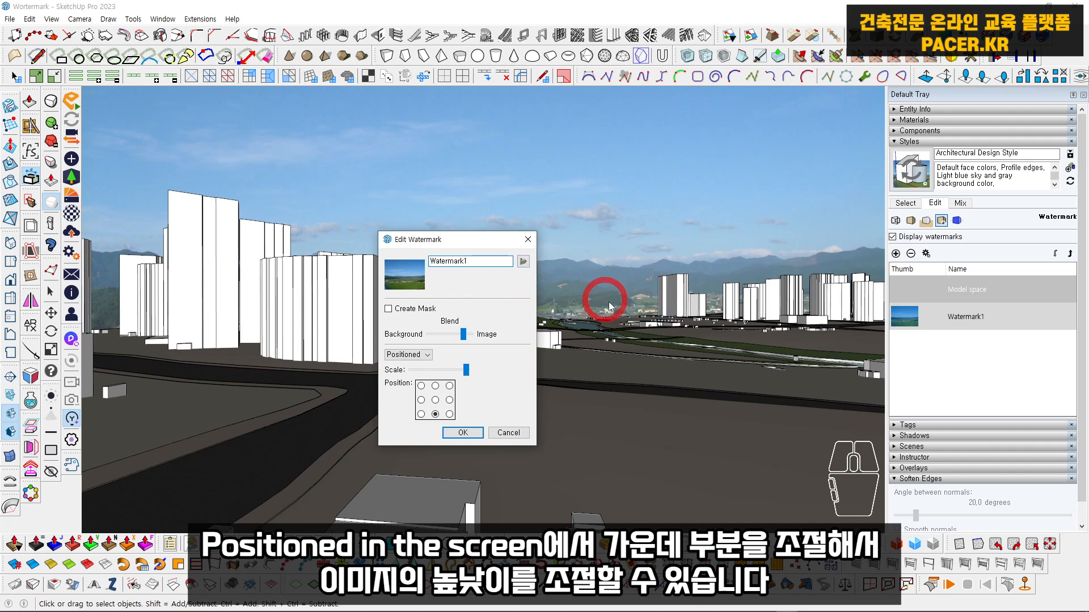
left_click(523, 261)
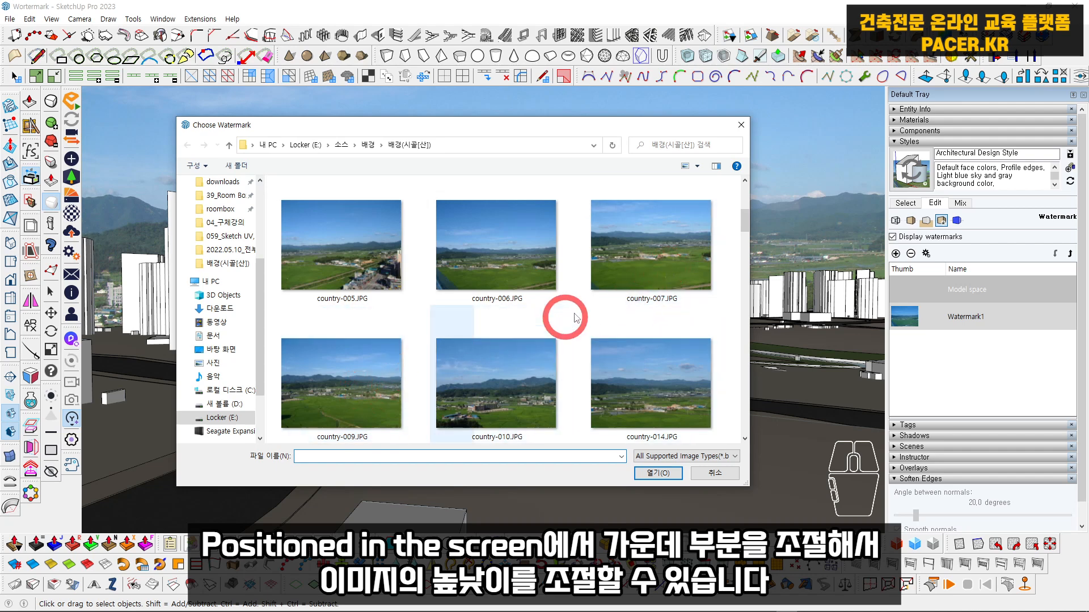
left_click(659, 256)
left_click(639, 478)
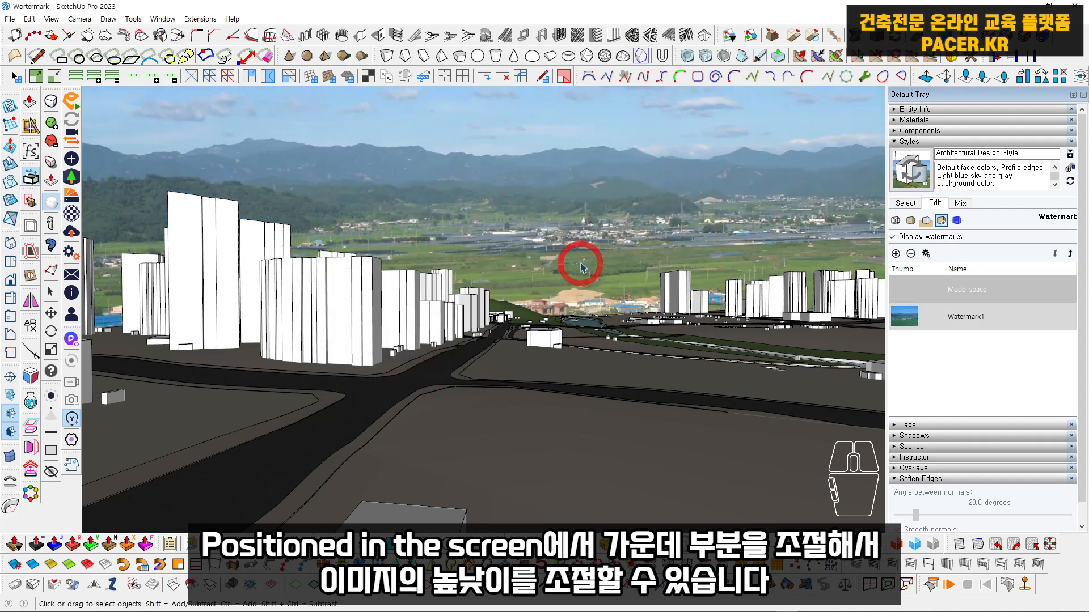
Step: Try Watermark1 at the centre anchor and settle on the top-centre position
left_click(971, 321)
double_click(972, 322)
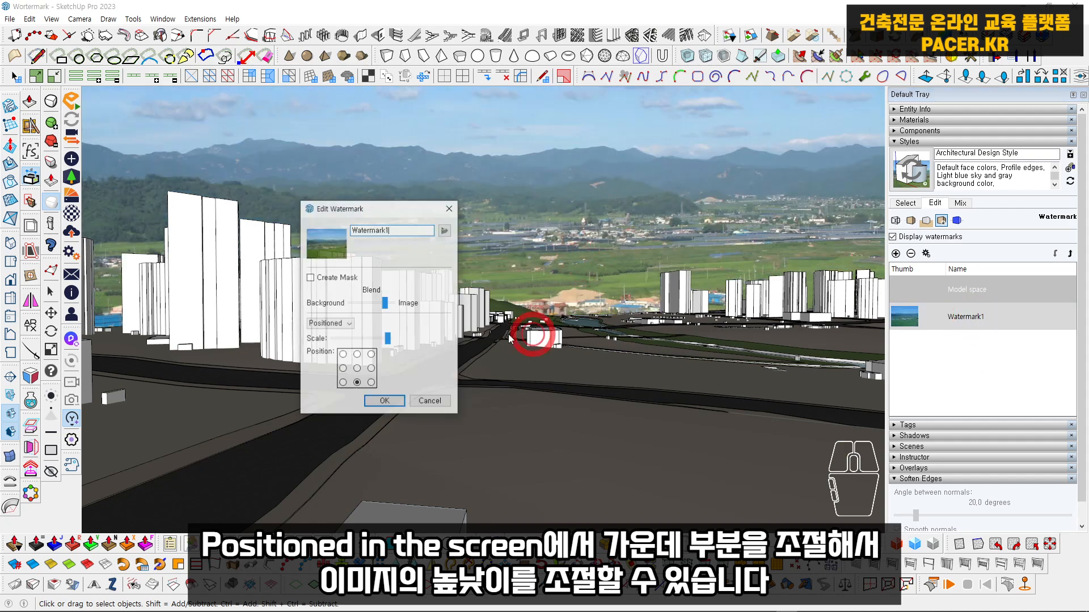
left_click(357, 369)
left_click(357, 355)
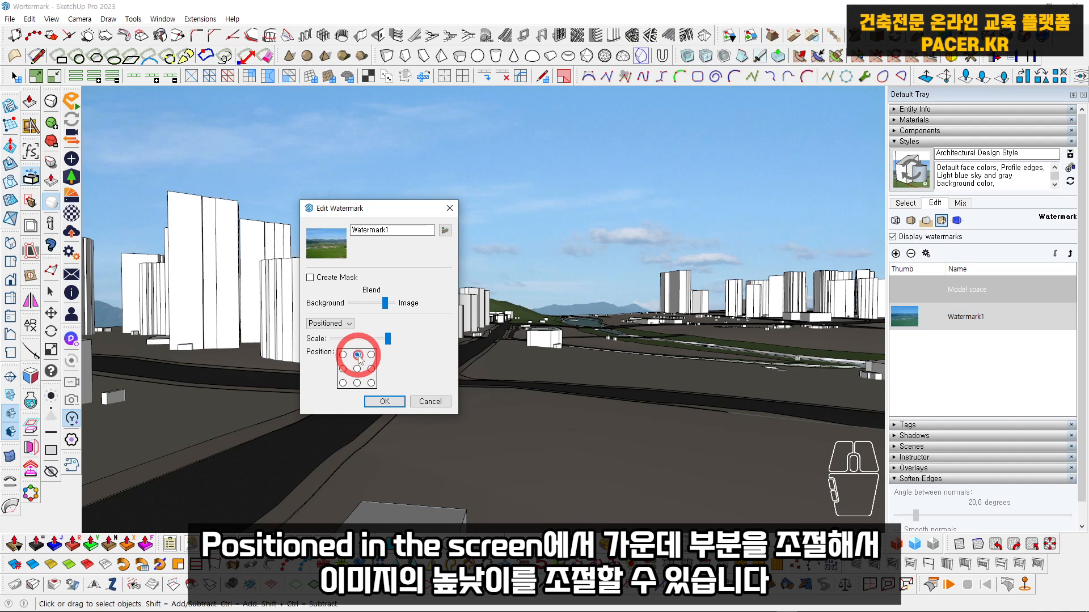
left_click(432, 399)
mouse_move(540, 382)
middle_mouse_down()
mouse_move(543, 369)
mouse_move(544, 389)
middle_mouse_up()
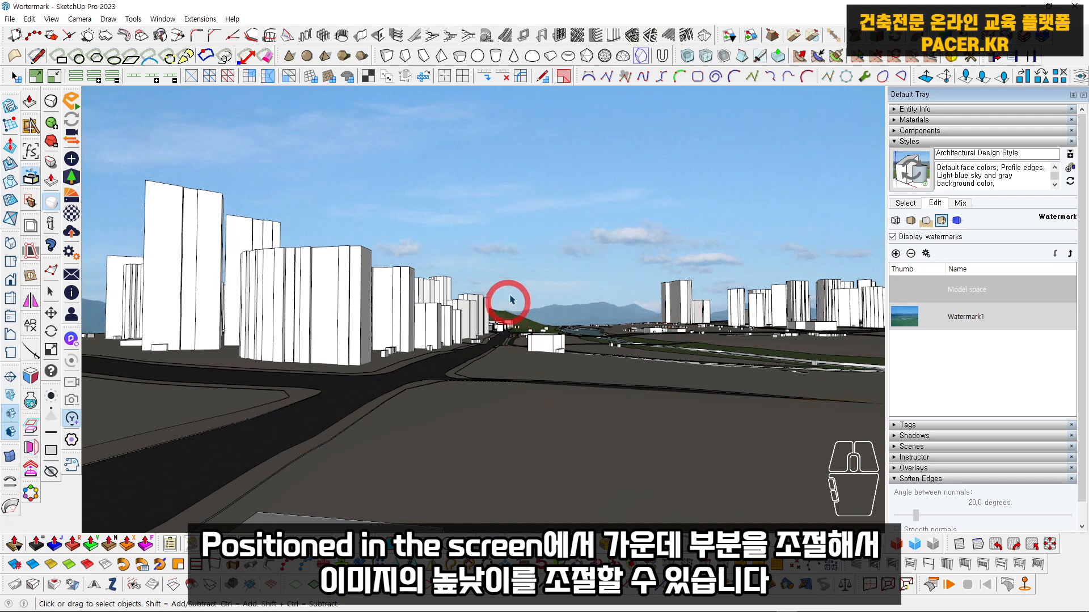
middle_click_drag(588, 369, 506, 389, "shift")
key("shift+d")
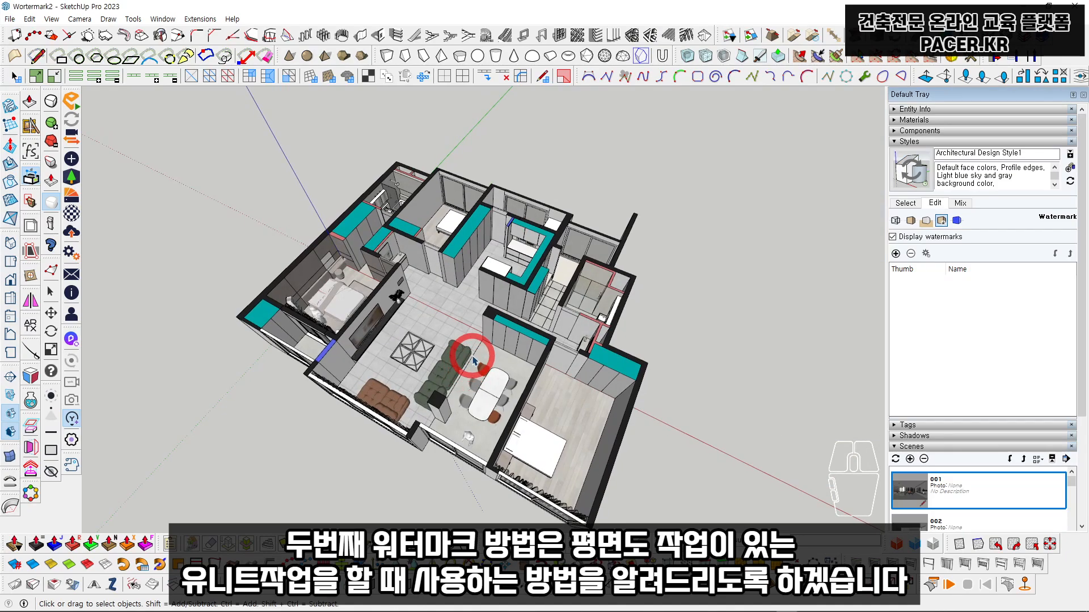
Step: In the Wortermark2 apartment model, activate scene 001 and load the isometric plan image 009.png as a new watermark
middle_click_drag(473, 362, 462, 405)
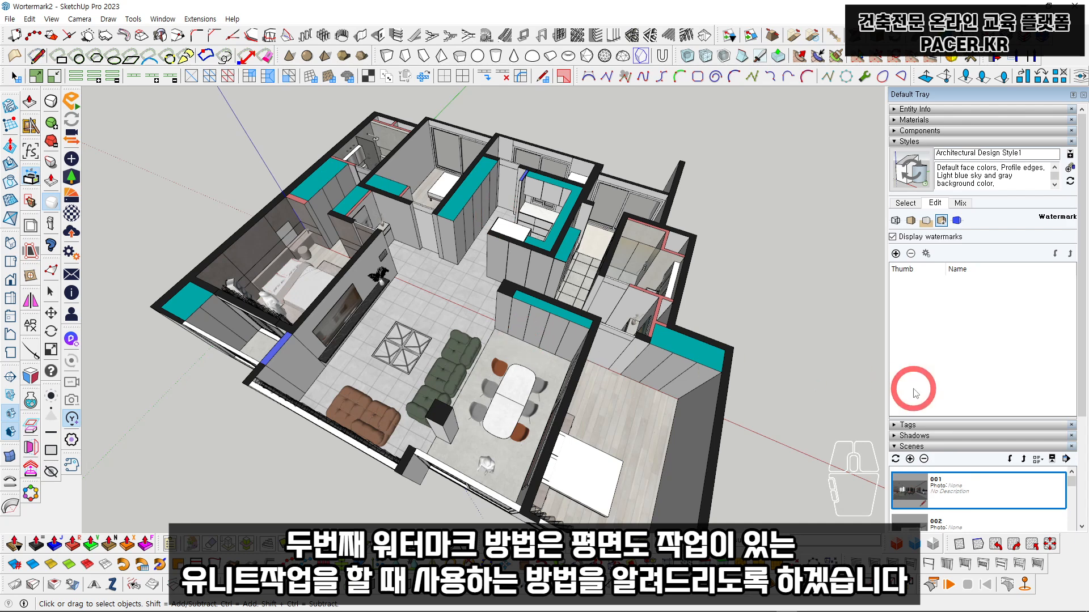
left_click(935, 491)
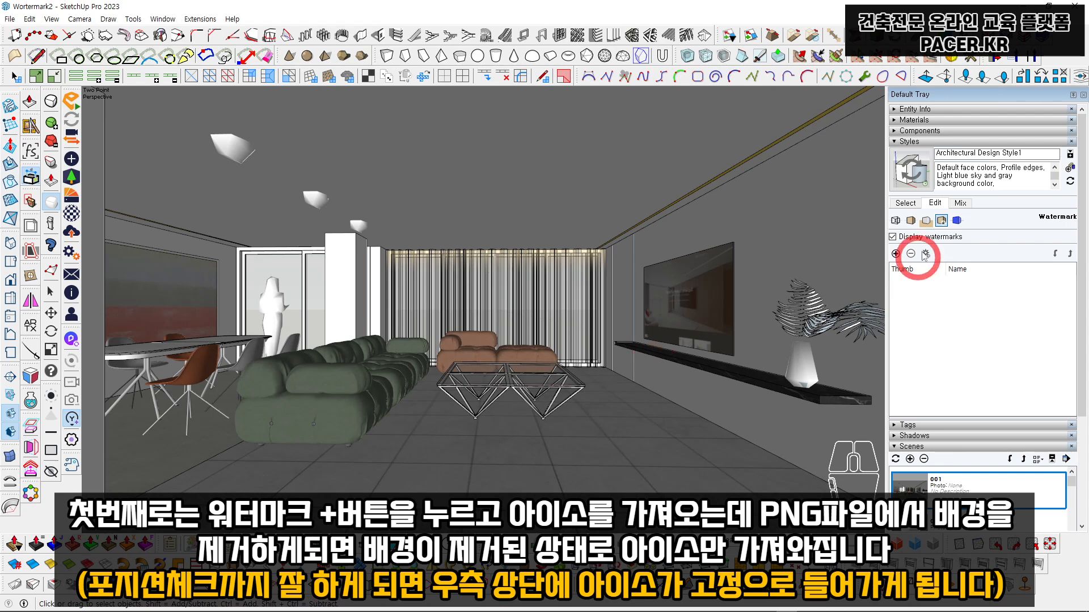
left_click(894, 254)
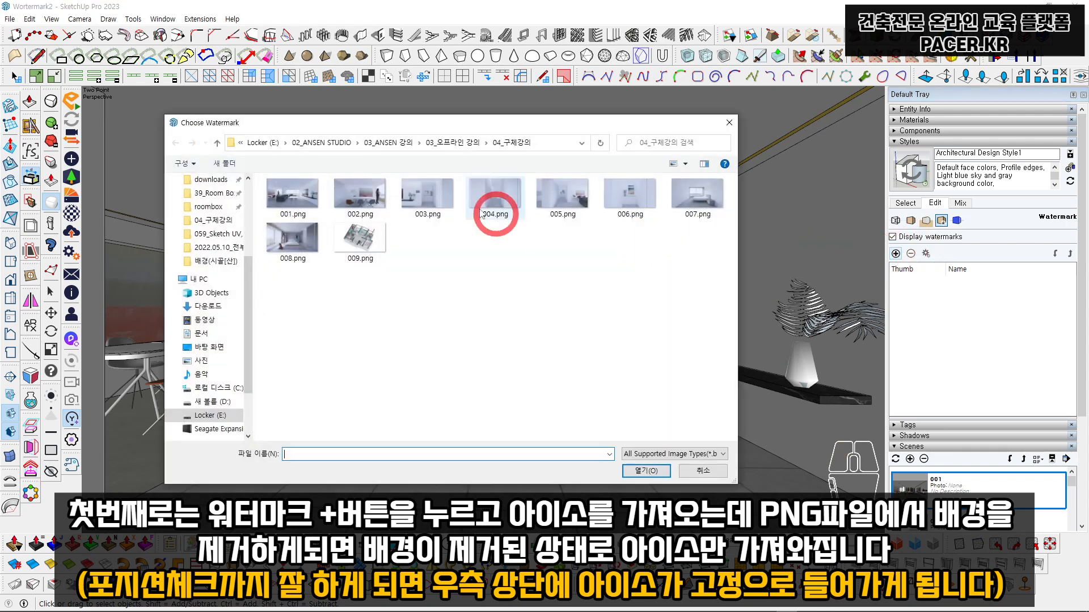
left_click(379, 253)
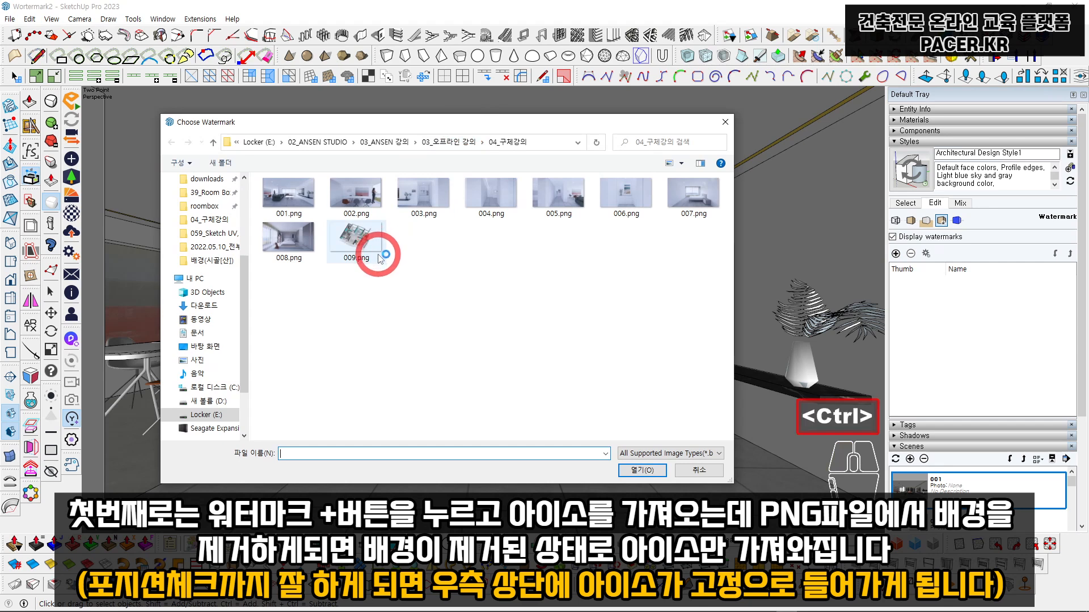
scroll(386, 258, "up", 3, "ctrl")
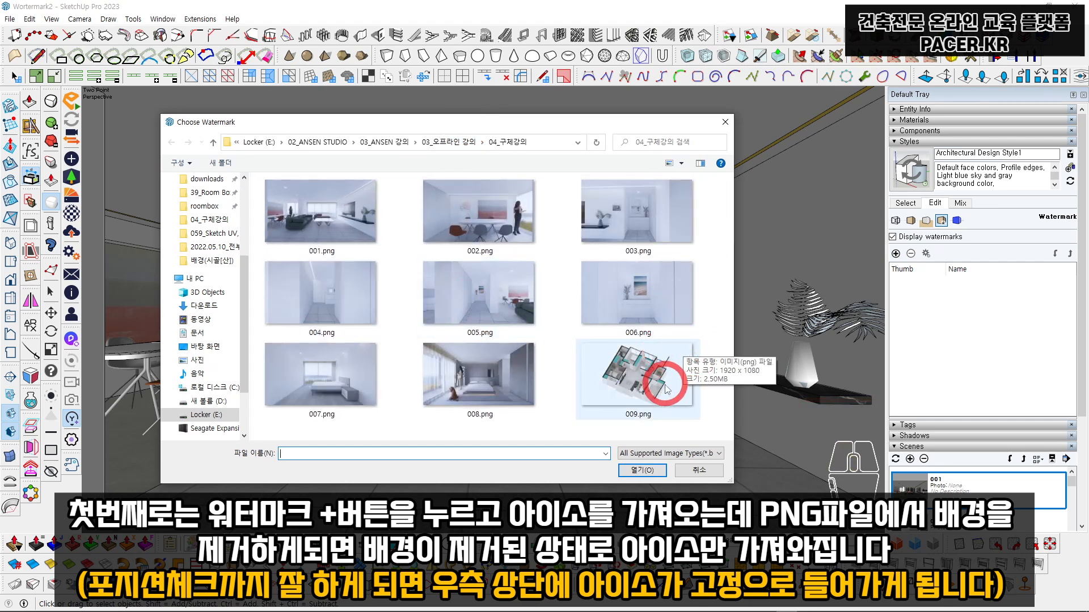
left_click(618, 381)
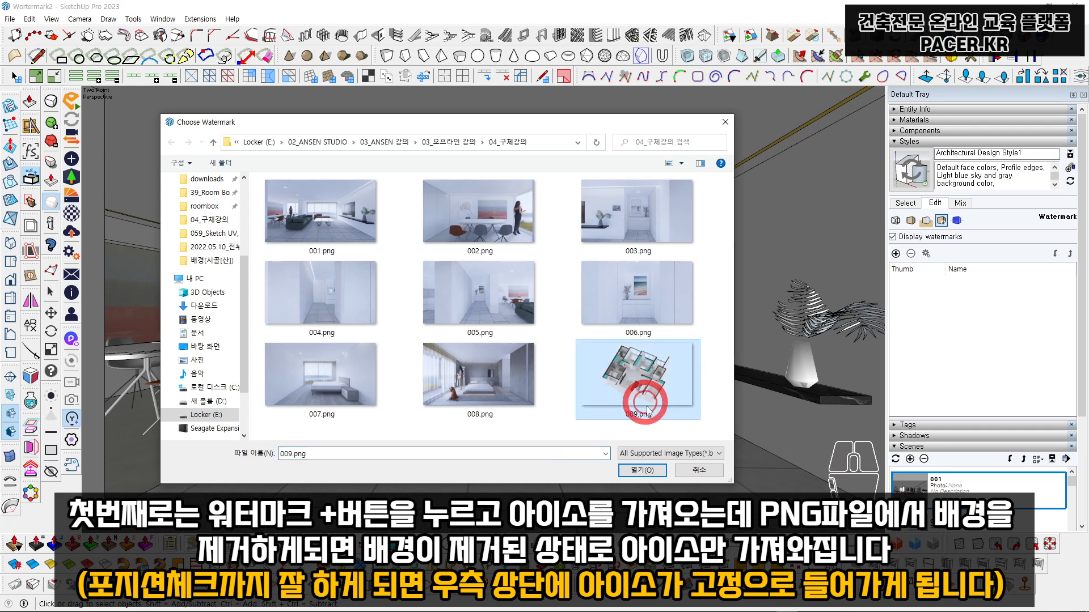
left_click(640, 470)
Step: Keep the isometric watermark as an overlay in front of the model and set its blend fully to the image
left_click_drag(355, 254, 175, 288)
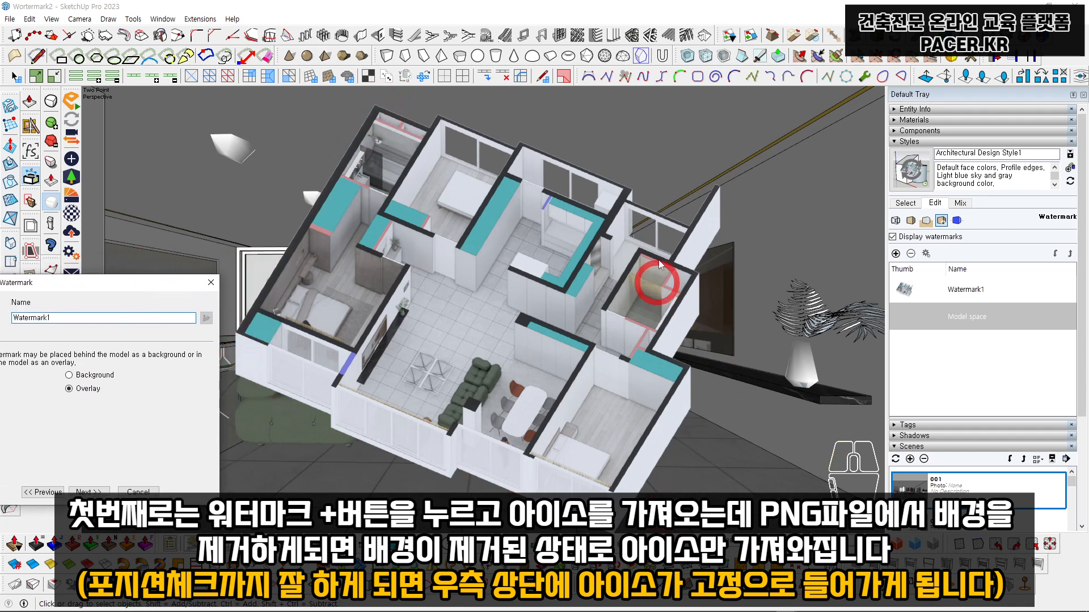
left_click_drag(177, 283, 400, 254)
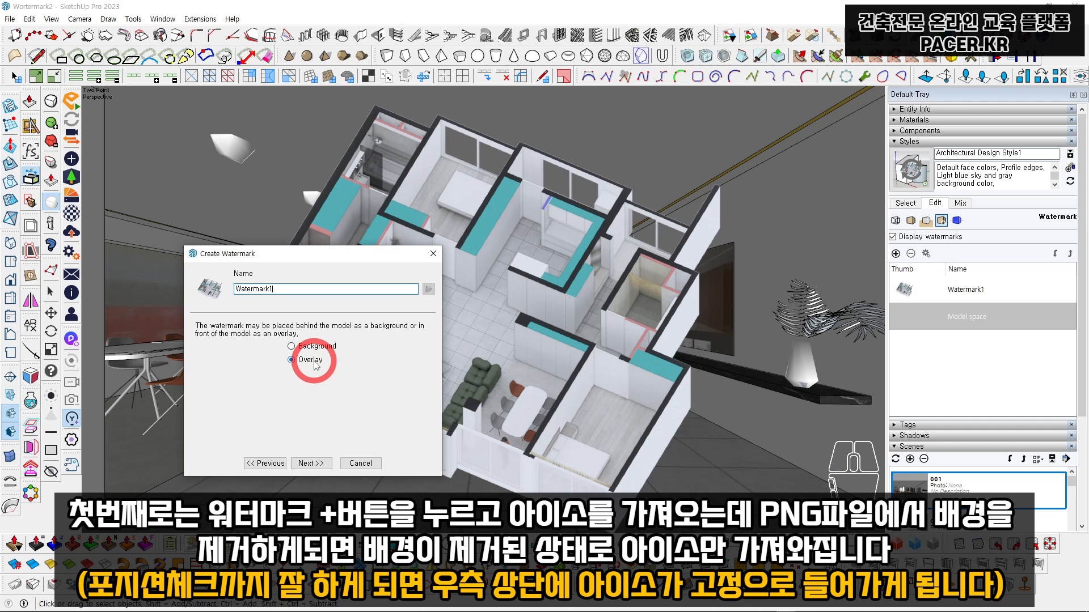
left_click(314, 463)
mouse_move(344, 379)
left_mouse_down()
mouse_move(356, 379)
mouse_move(334, 379)
mouse_move(359, 381)
left_mouse_up()
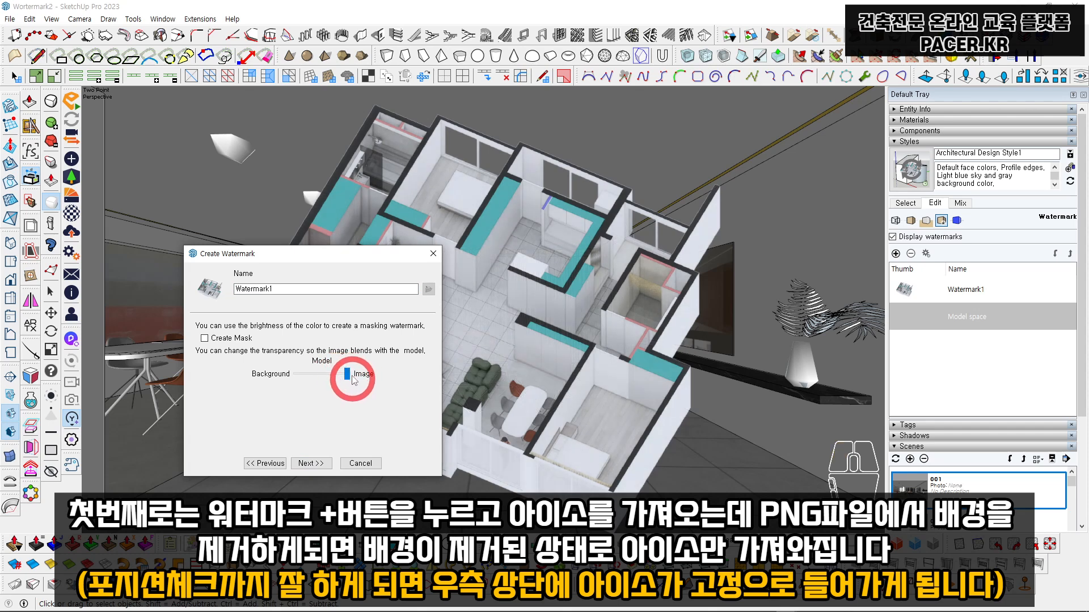
left_click(314, 464)
Step: Set the isometric watermark to Positioned in the screen at the top-right anchor, enlarge it moderately and finish creating it
left_click(207, 365)
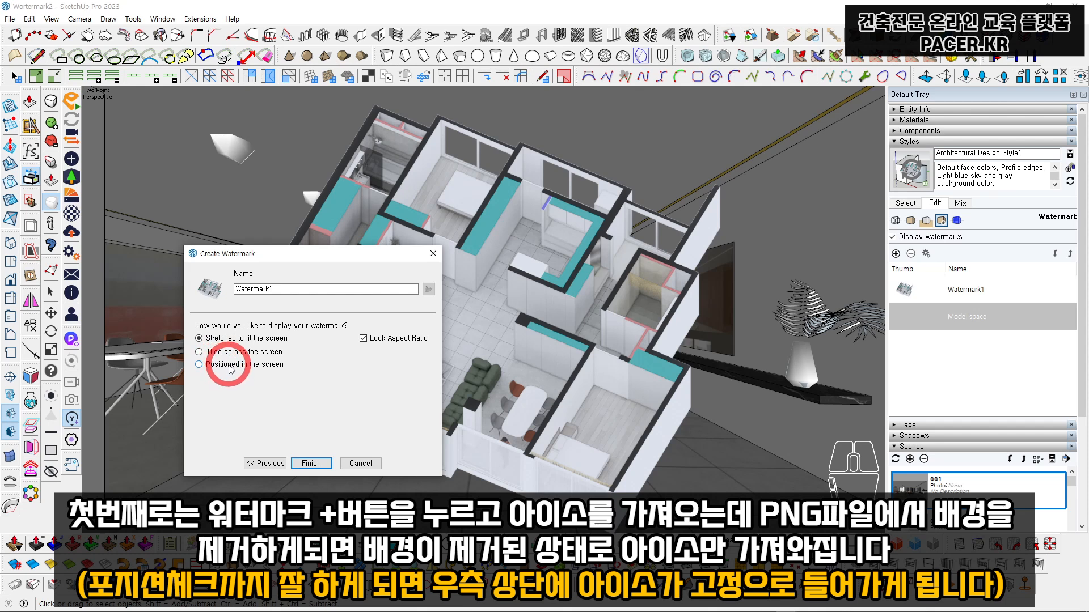
left_click(261, 365)
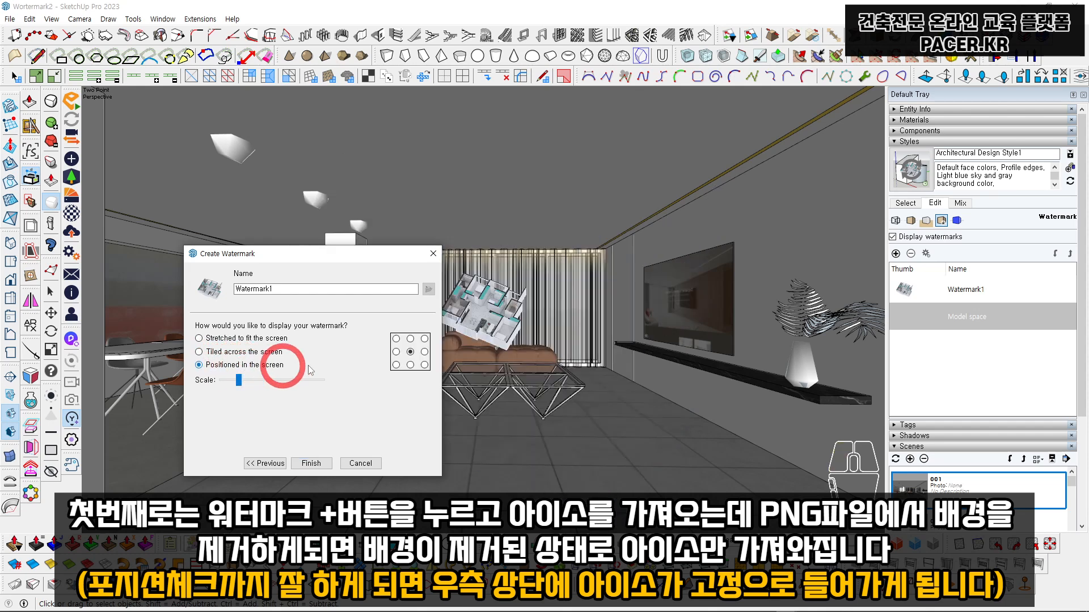
left_click(425, 339)
left_click_drag(239, 380, 257, 380)
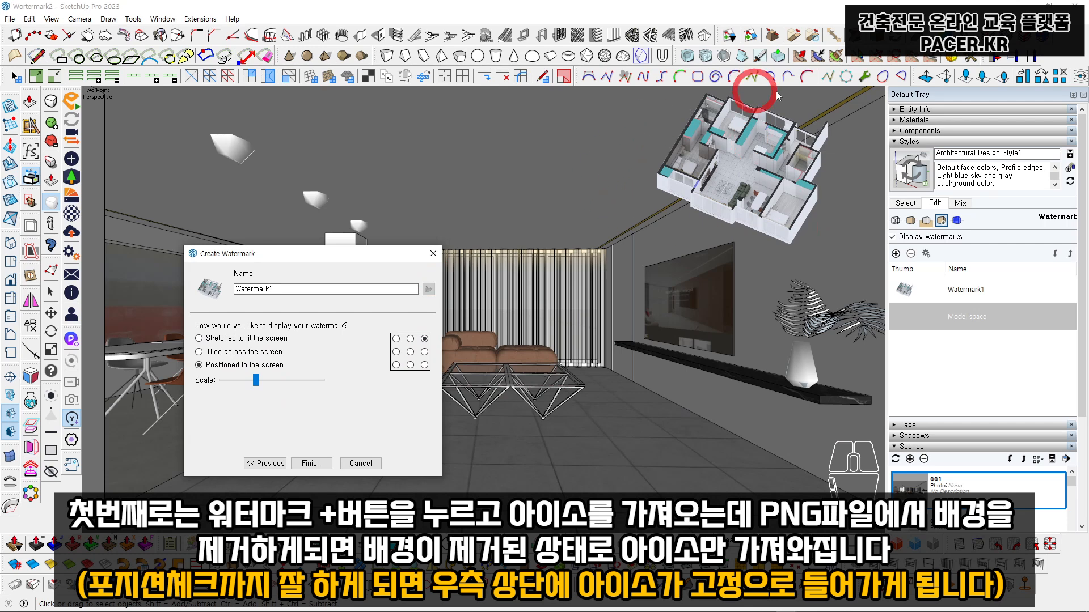
left_click_drag(255, 380, 254, 385)
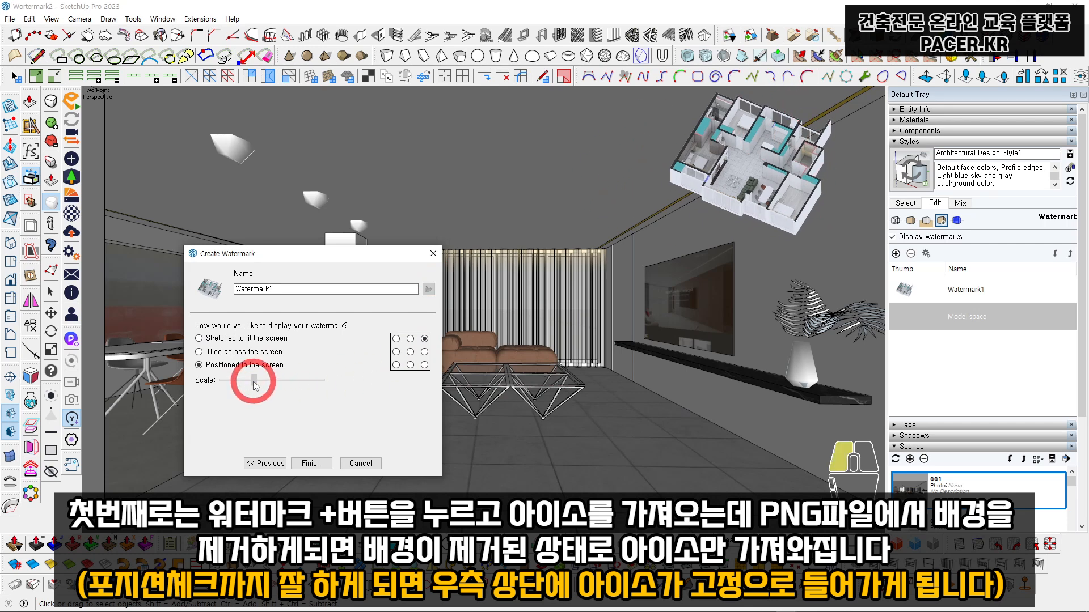
left_click(311, 463)
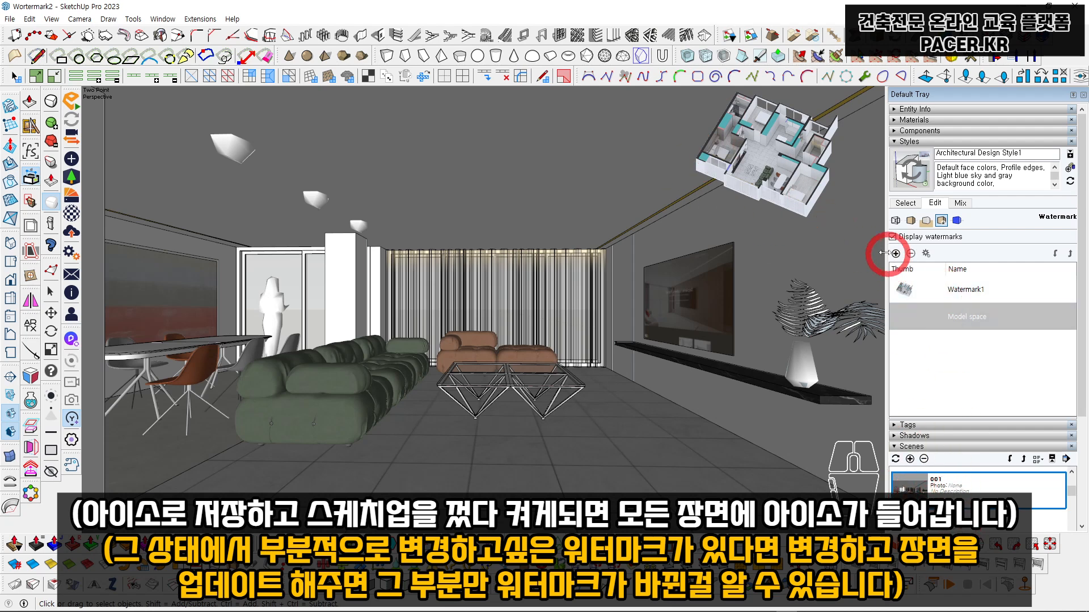
Step: Add the living-room render 001.png as a second overlay watermark with its blend set fully to the image
left_click(962, 485)
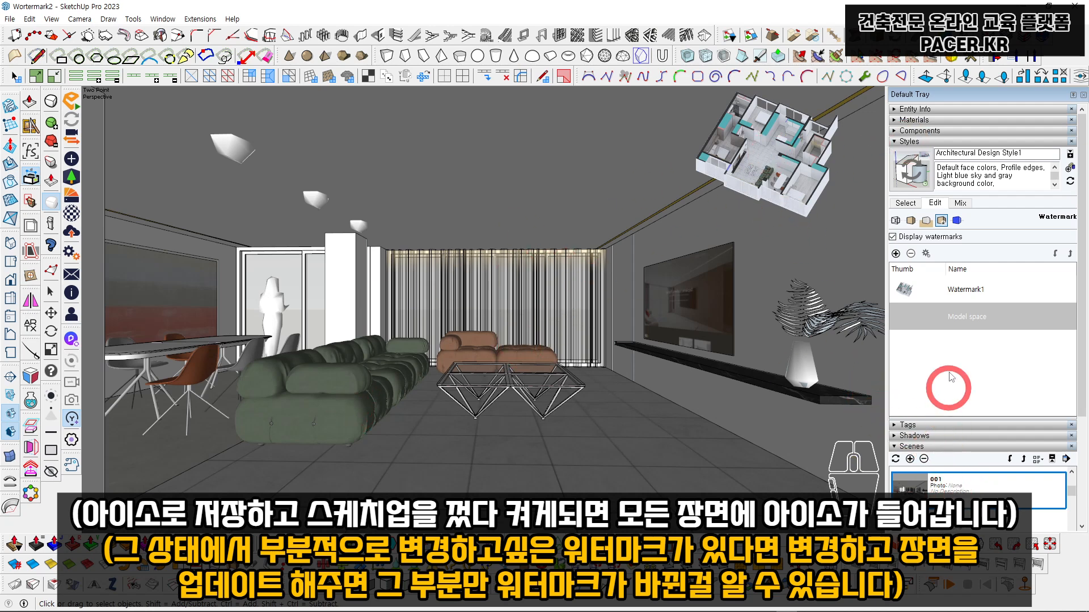
left_click(897, 254)
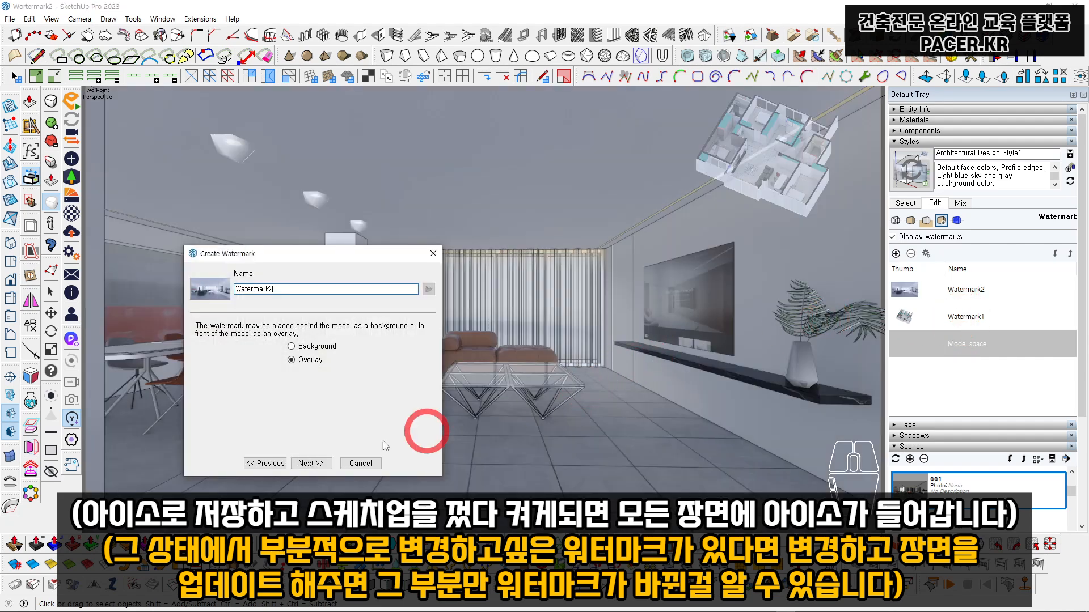
left_click(313, 464)
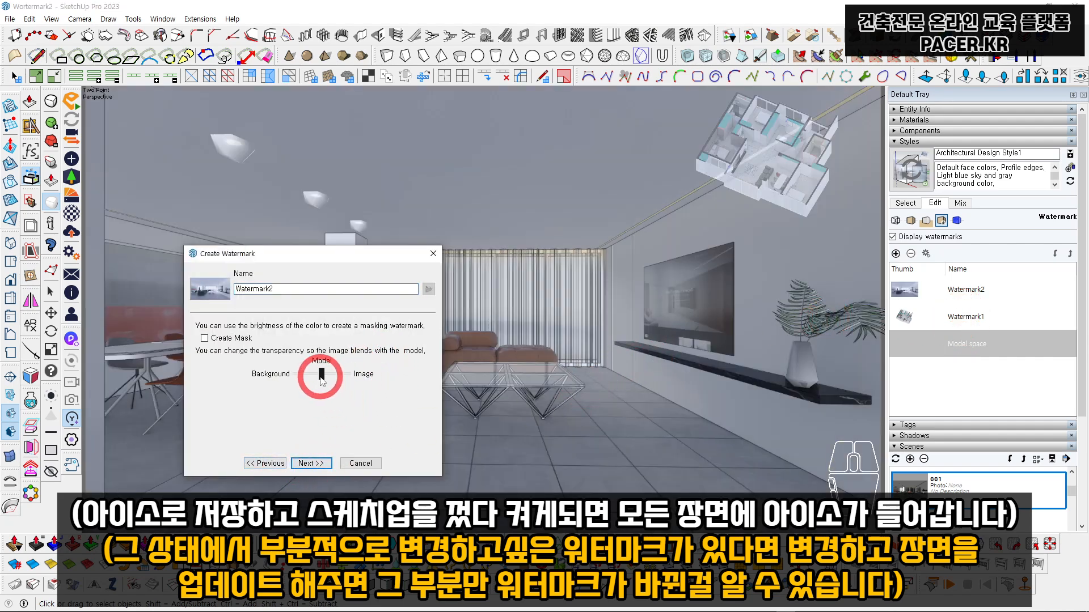
left_click_drag(321, 374, 347, 374)
left_click(313, 464)
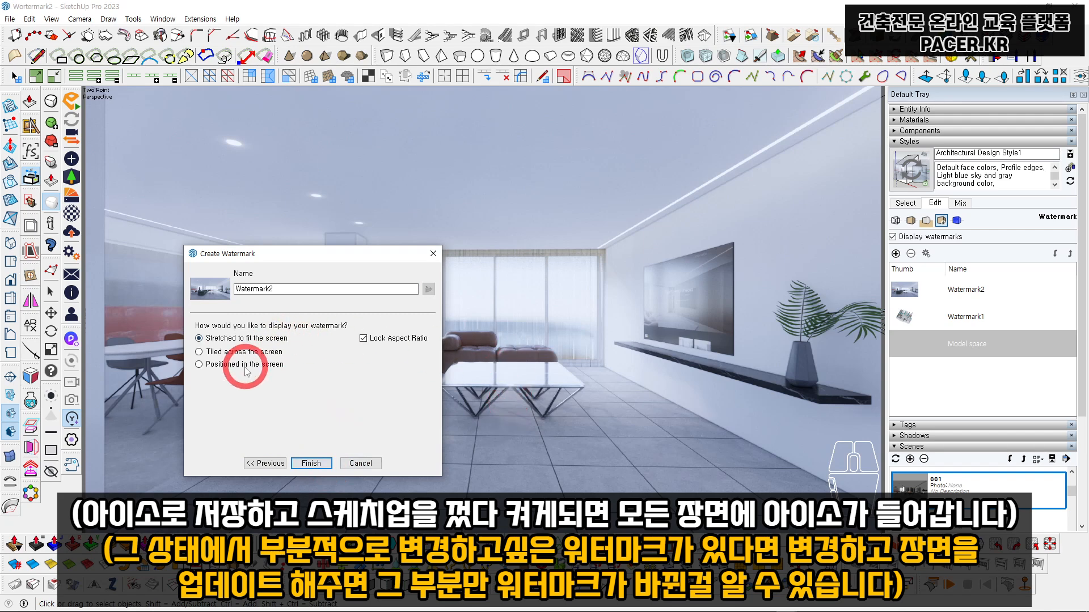
Step: Set the living-room render watermark to Positioned in the screen at the top-right anchor, enlarge it moderately and finish creating it
left_click(274, 364)
left_click(424, 338)
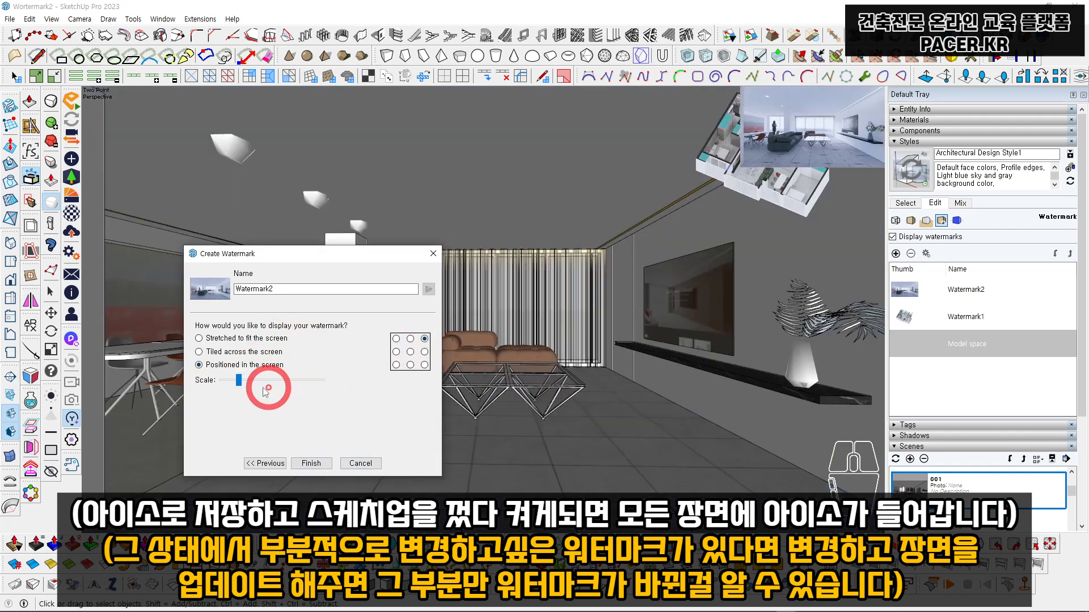
left_click_drag(241, 384, 251, 381)
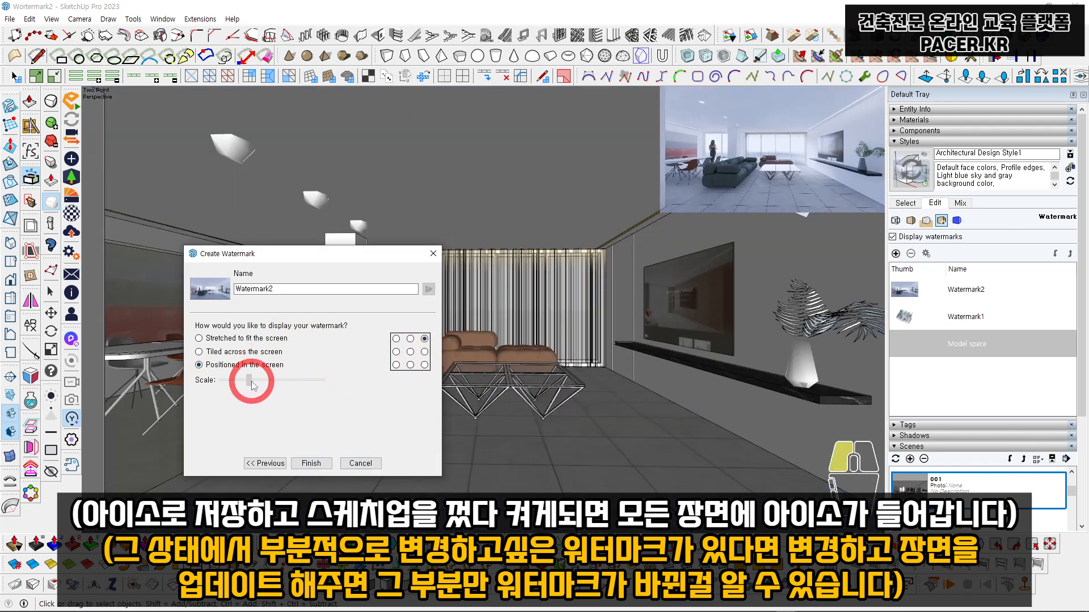
left_click(311, 464)
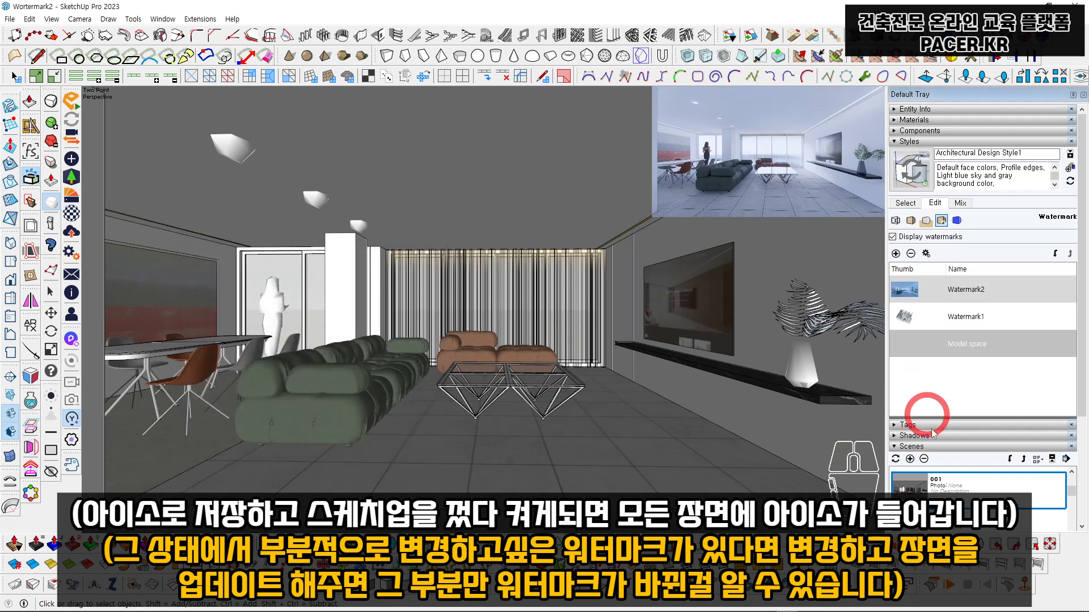
Step: Delete the isometric plan watermark, Watermark1, from the style used by scene 001
left_click(920, 317)
left_click(911, 254)
left_click(634, 329)
Step: Update scene 001 with its render watermark, saving the changed style as a new style
left_click(937, 481)
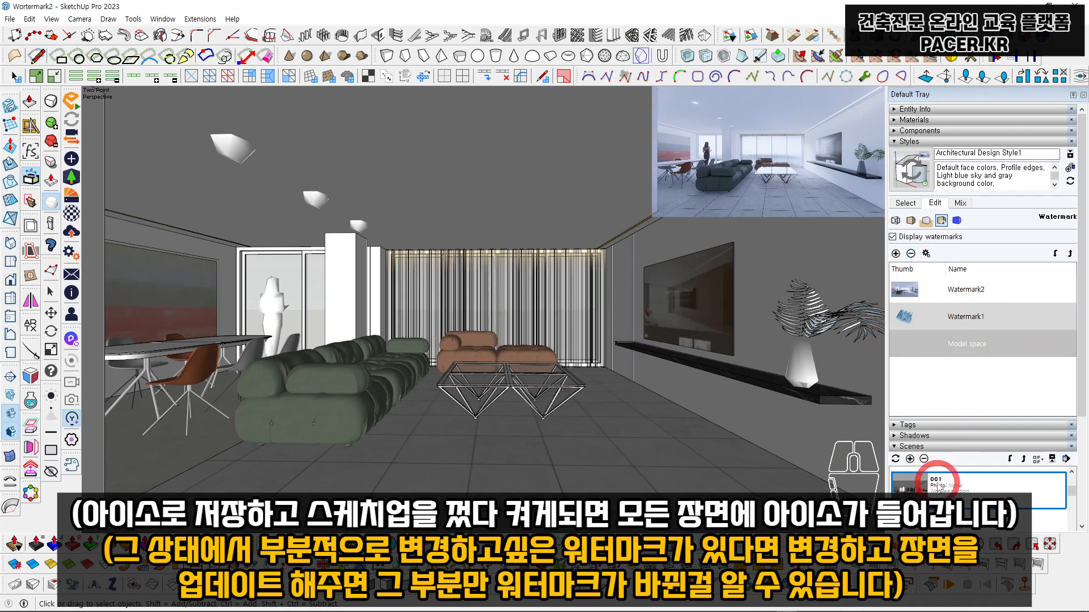
right_click(943, 487)
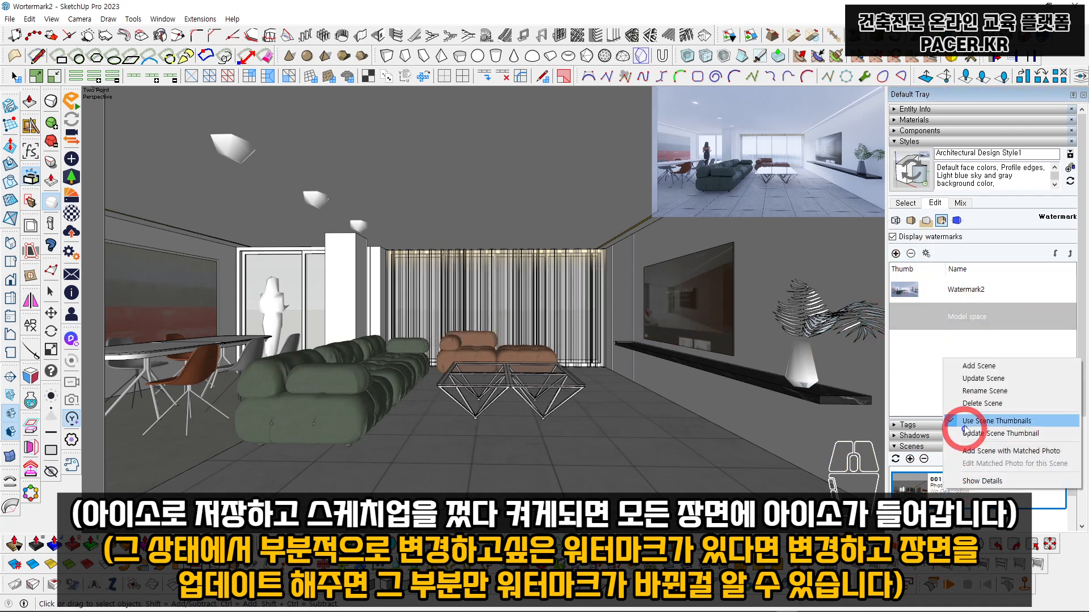
left_click(965, 364)
left_click(531, 370)
left_click(584, 361)
left_click(893, 171)
left_click(773, 357)
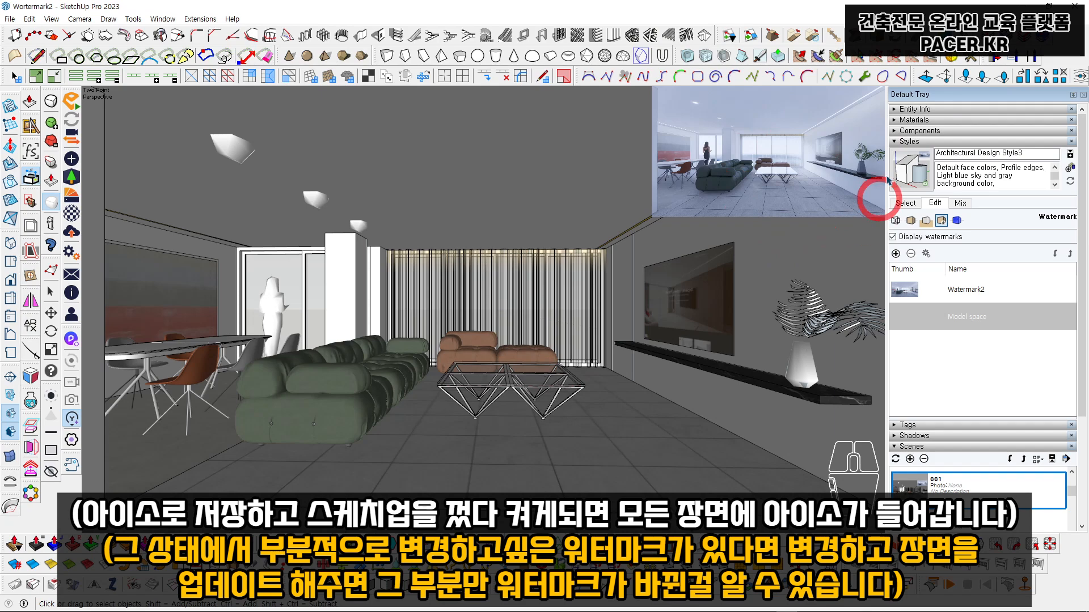
Step: Activate scenes 002, 003 and 001 to compare which watermark each one displays
double_click(912, 521)
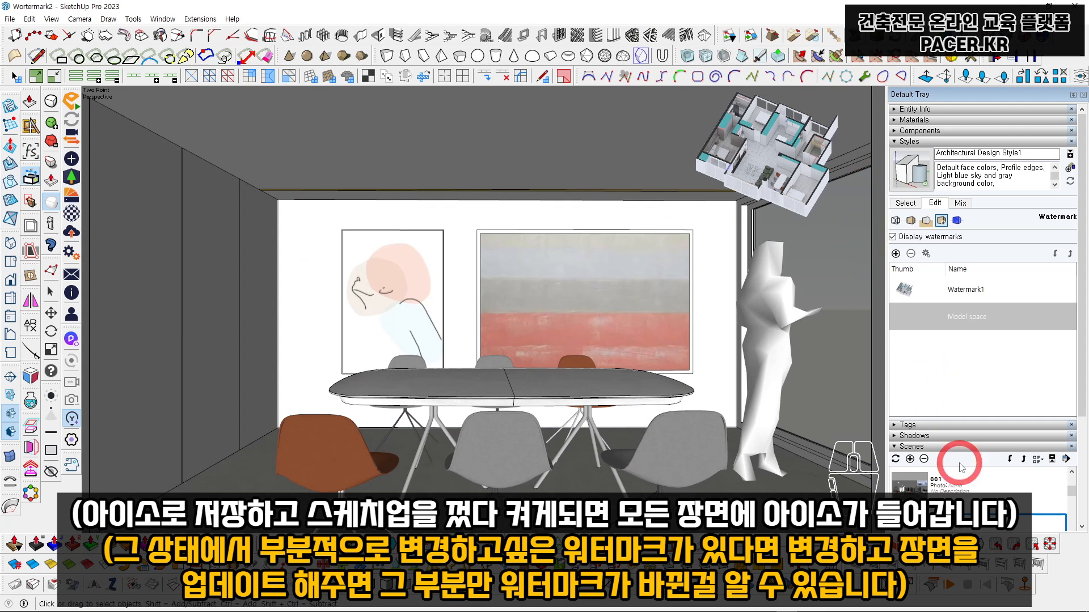
left_click(925, 141)
left_click(957, 257)
left_click(956, 307)
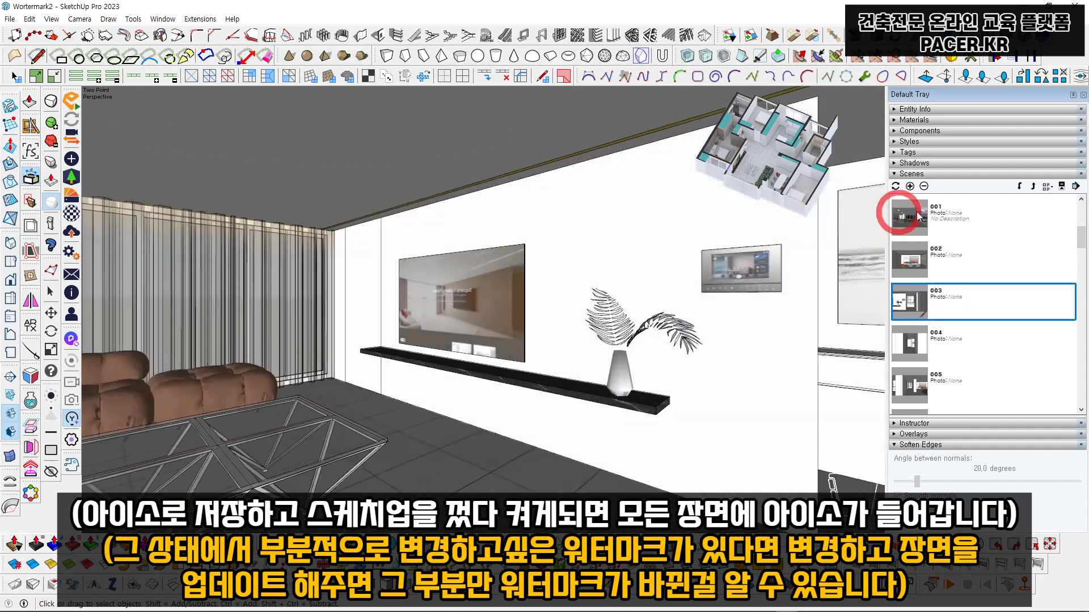
left_click(958, 221)
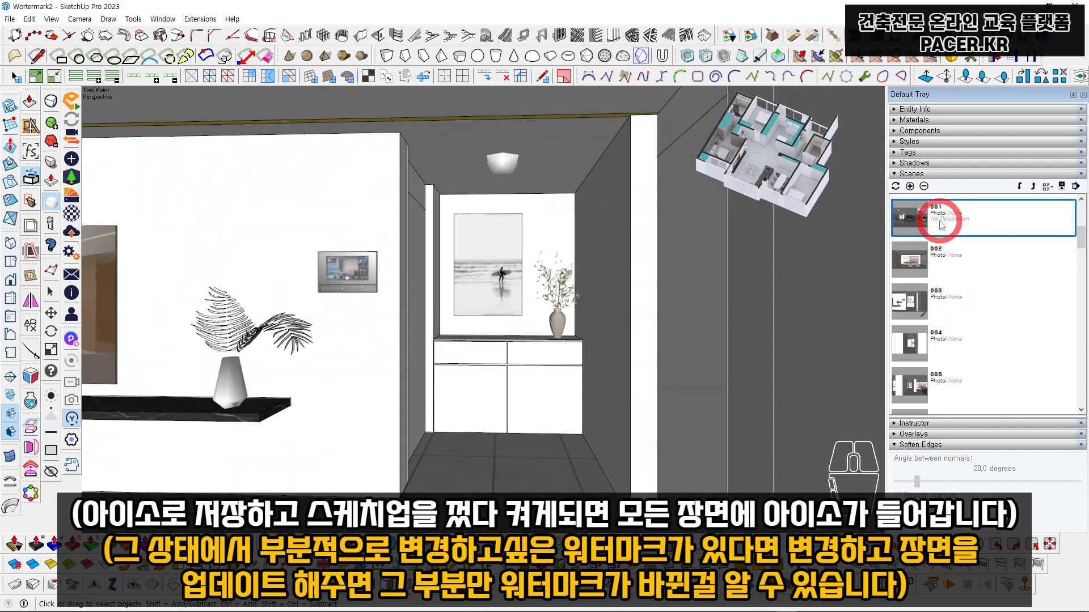
right_click(941, 213)
left_click(937, 200)
right_click(935, 214)
left_click(966, 235)
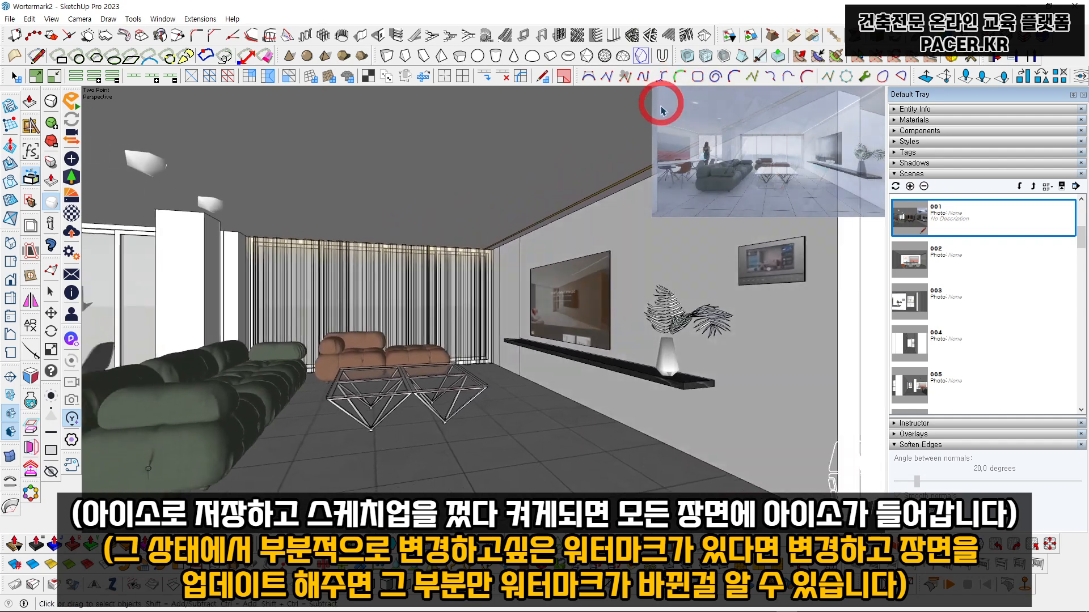
Step: In scene 002, add the dining-room render as an overlay watermark with its blend fully on the image
left_click(910, 142)
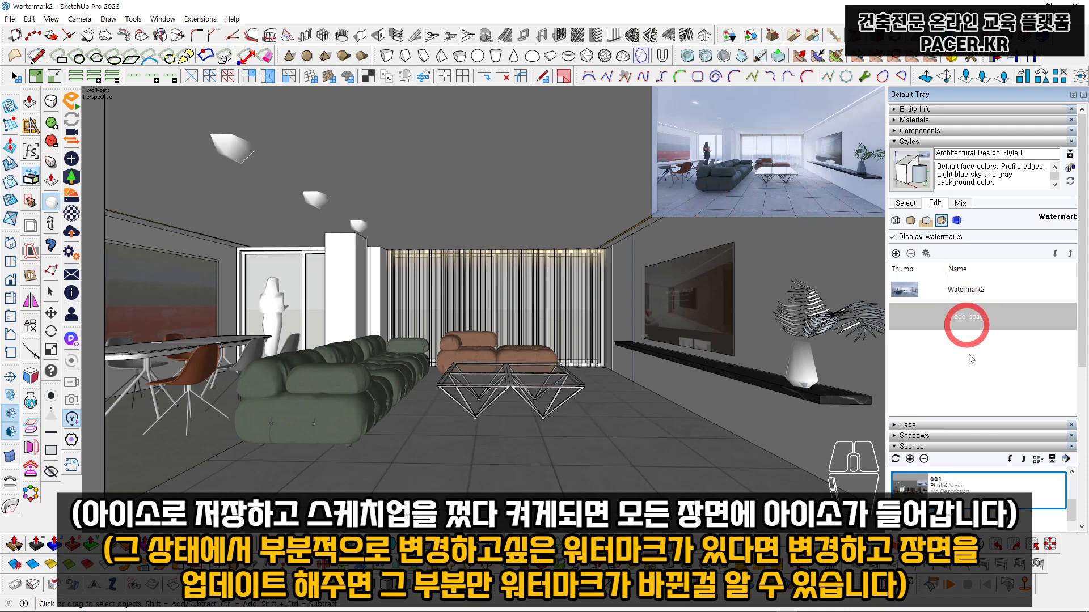
left_click(908, 482)
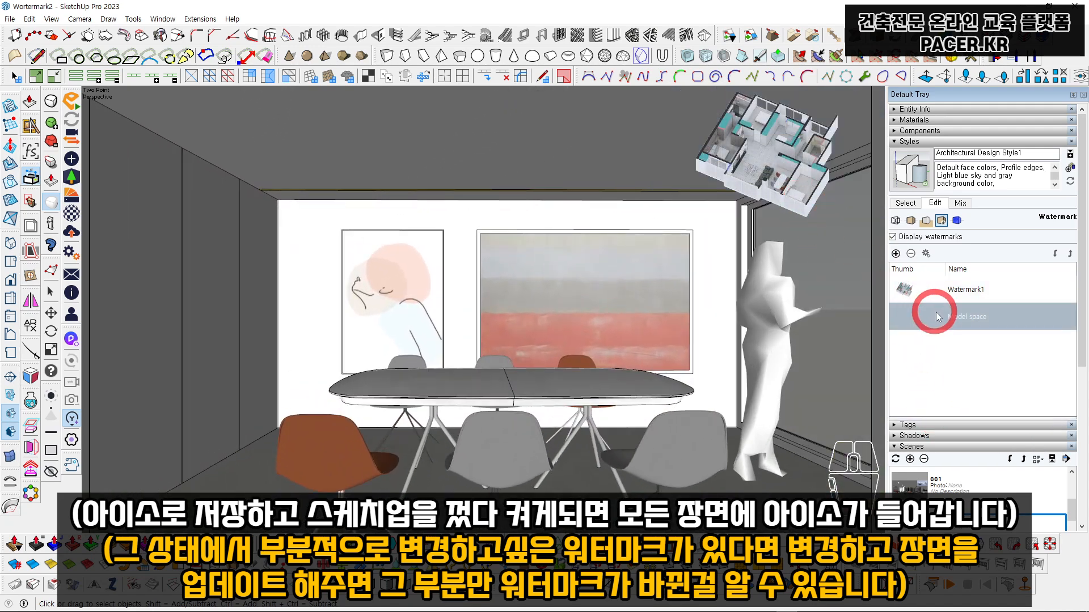
left_click(895, 253)
double_click(492, 257)
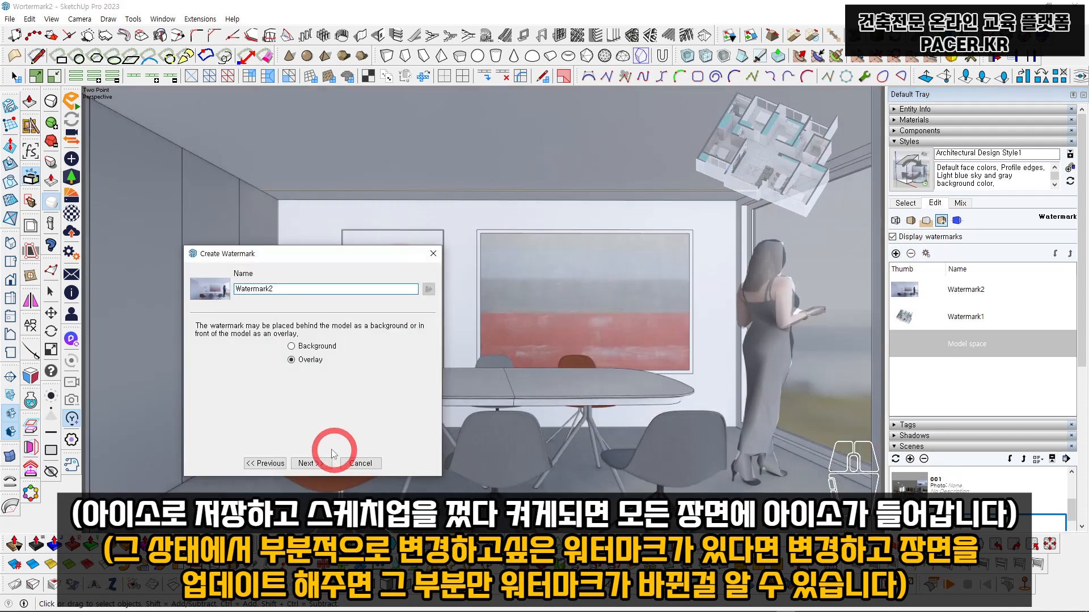
left_click(313, 462)
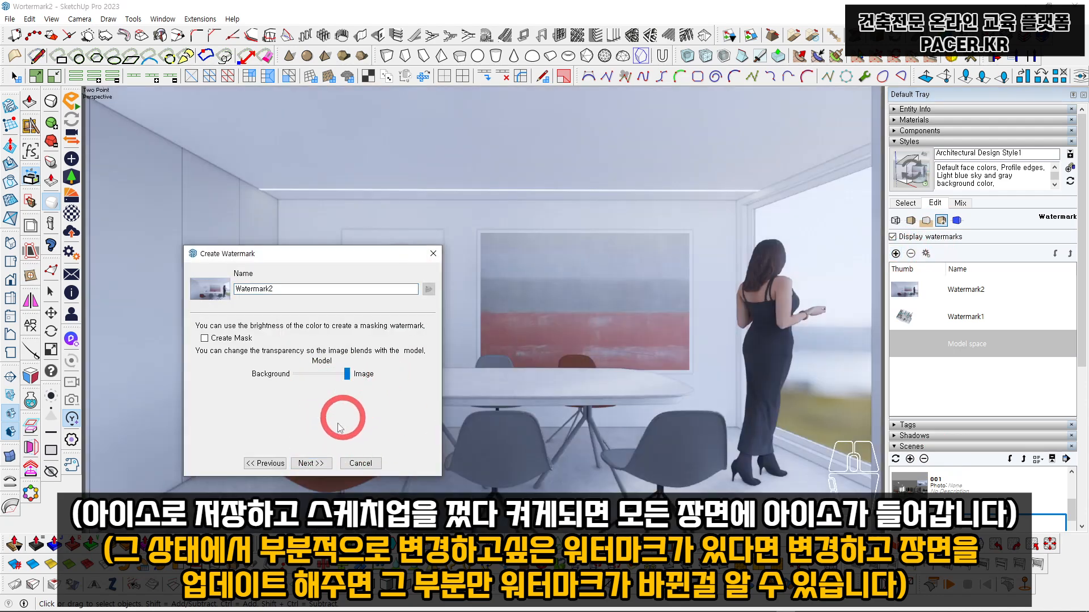
left_click(311, 463)
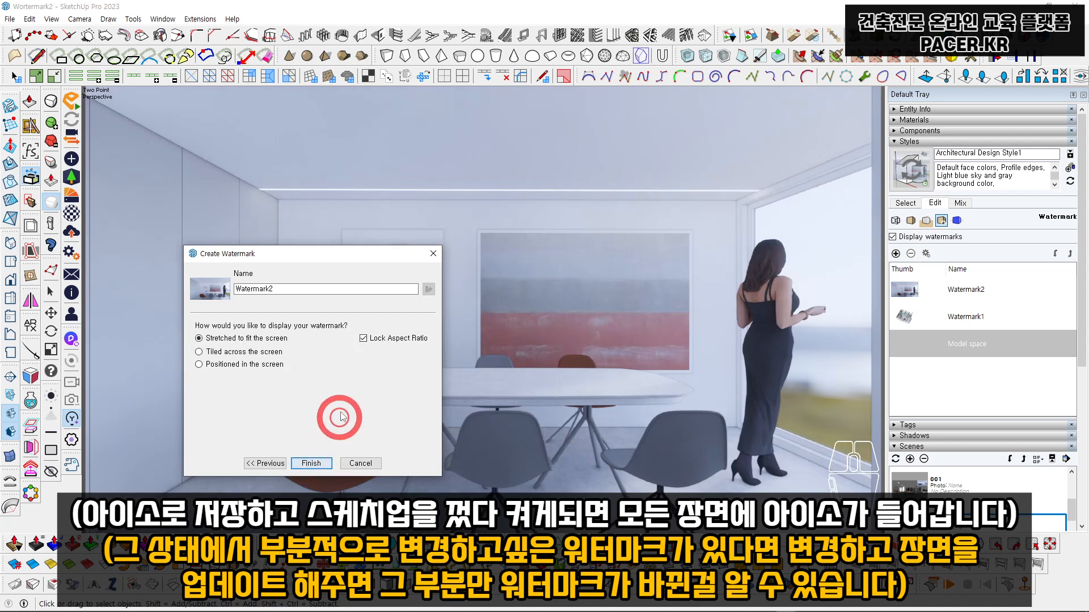
Step: Set the dining-room render watermark to Positioned in the screen at the top-right anchor, enlarge it moderately and finish creating it
left_click(244, 365)
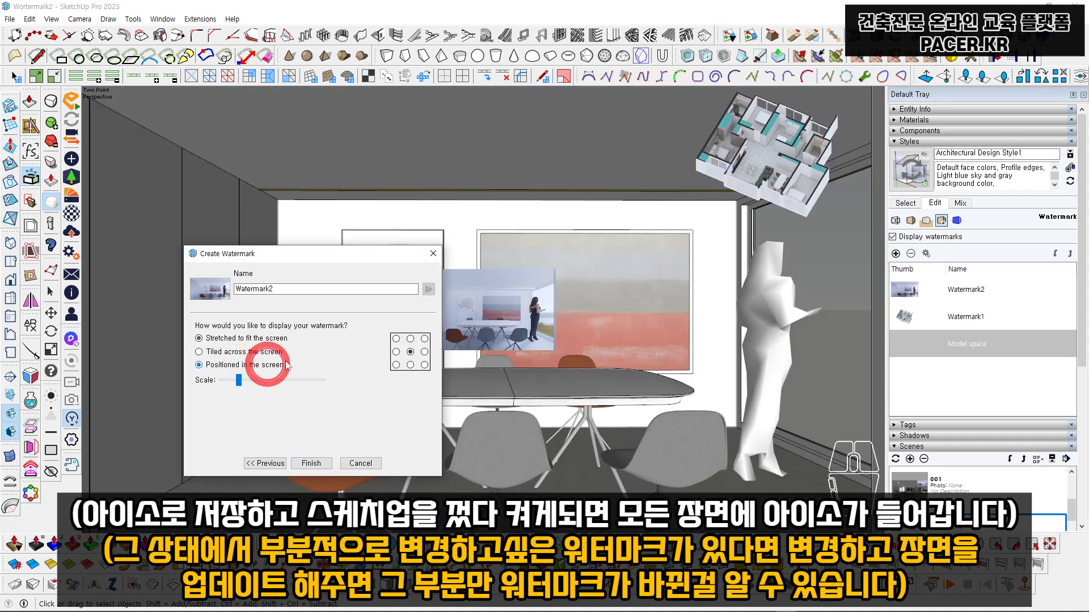
left_click(425, 339)
left_click_drag(241, 386, 253, 387)
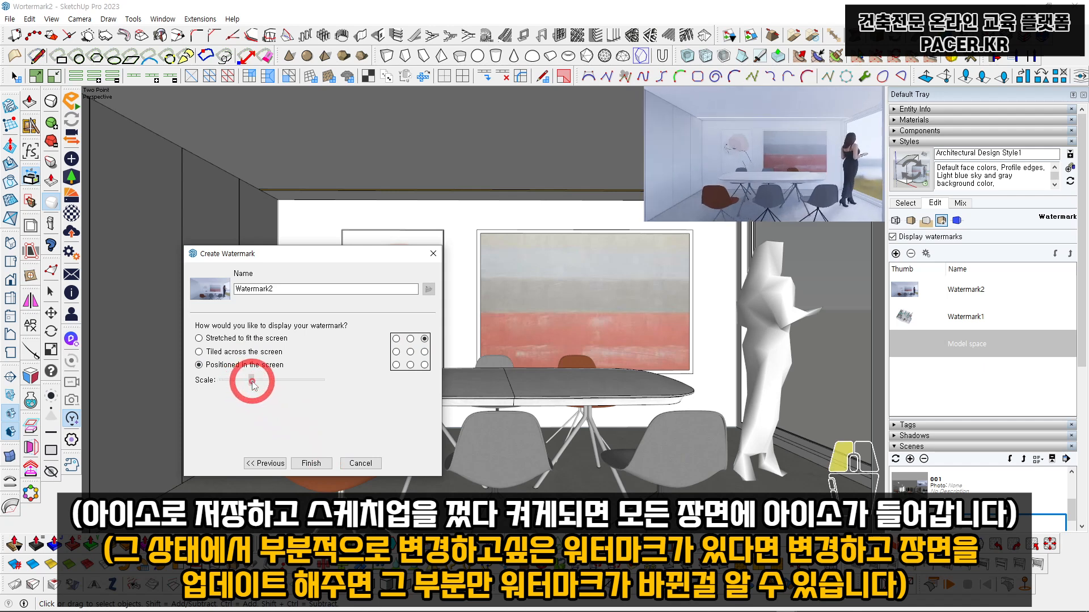
left_click(308, 467)
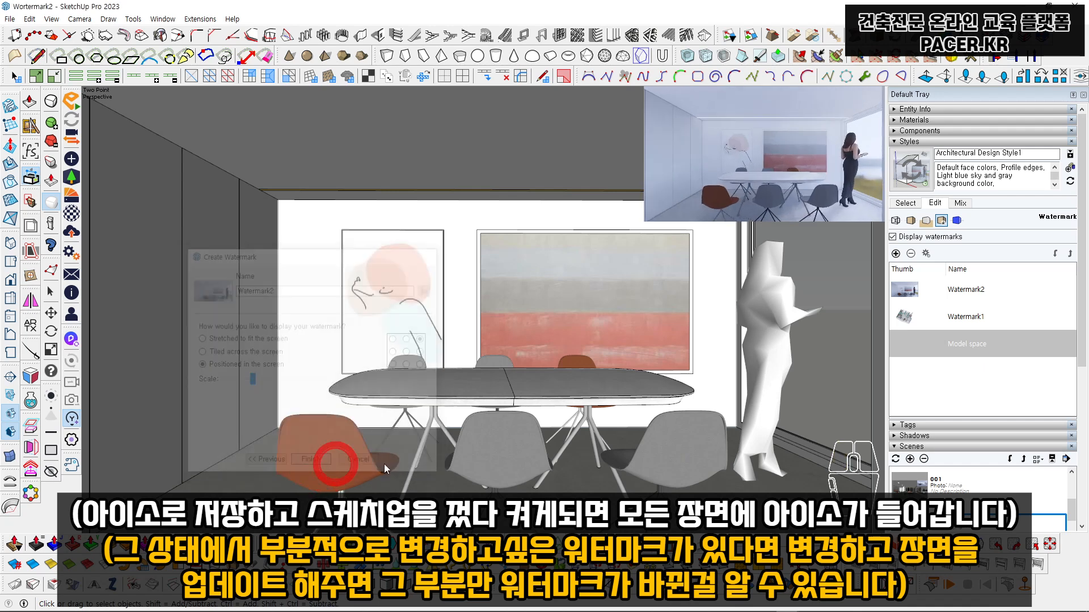
Step: Delete the isometric plan watermark, Watermark1, from the style shown in scene 002
left_click(939, 318)
left_click(911, 254)
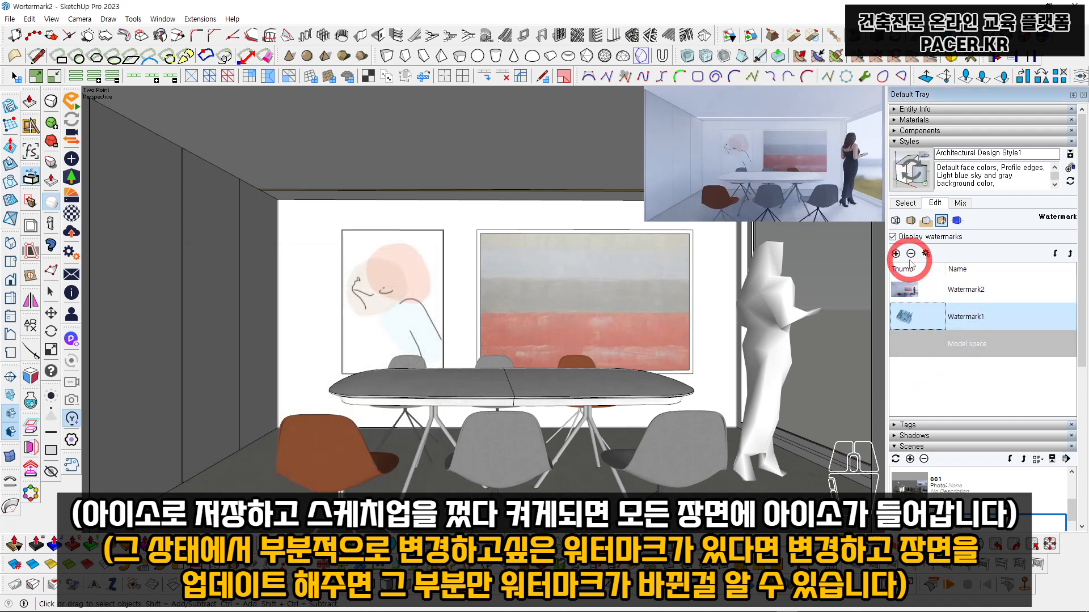
left_click(637, 347)
Step: Update scene 002 with its dining-room render watermark, saving the changed style as a new style
right_click(951, 527)
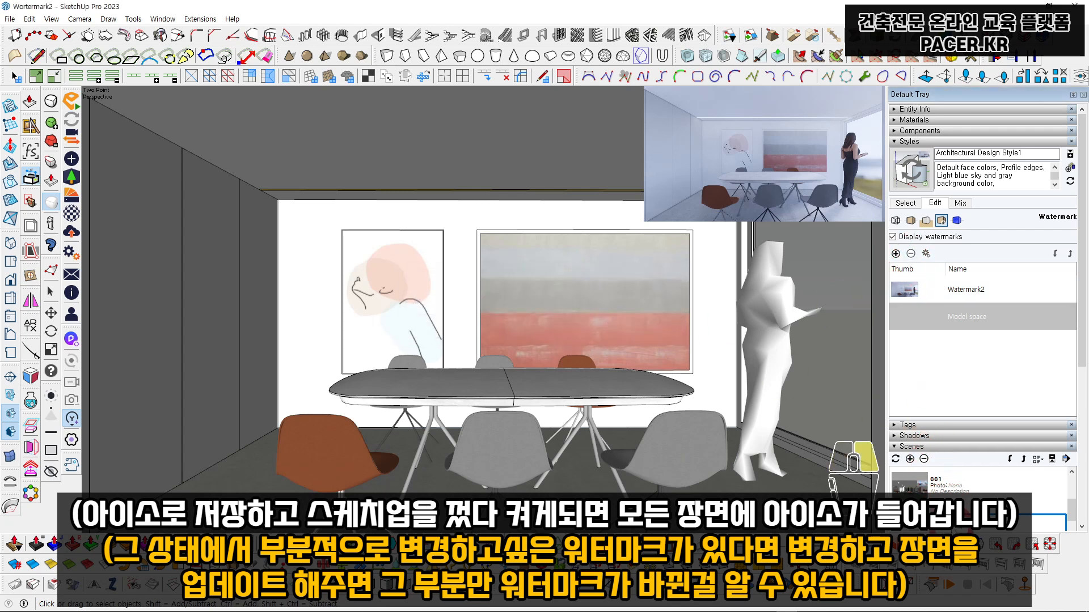
left_click(989, 419)
left_click(539, 364)
left_click(593, 362)
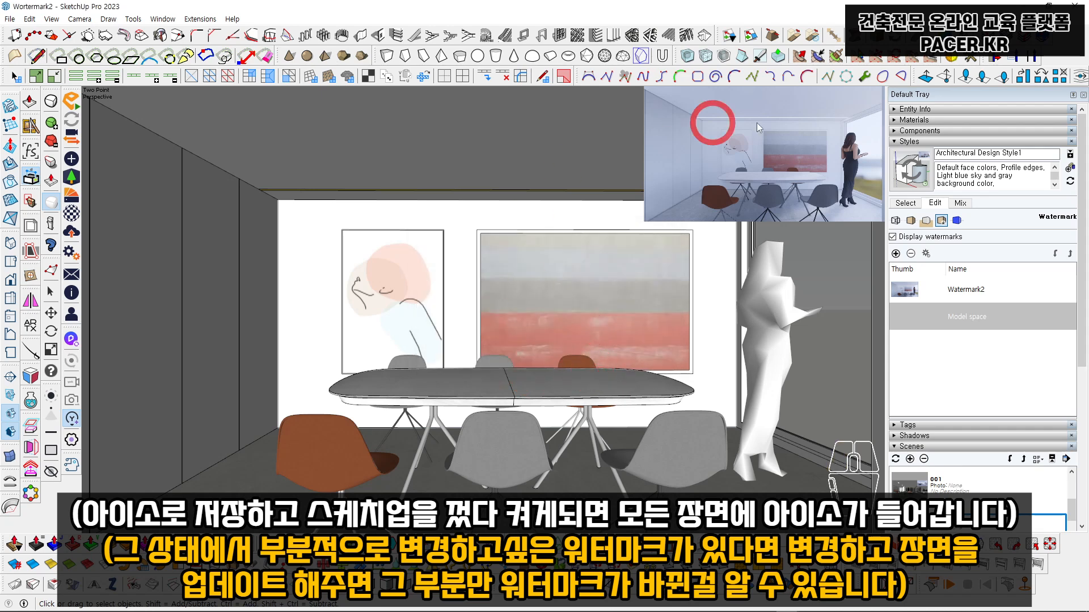
Step: Activate scenes 001 through 004 one after another to check the watermark shown in each
left_click(920, 143)
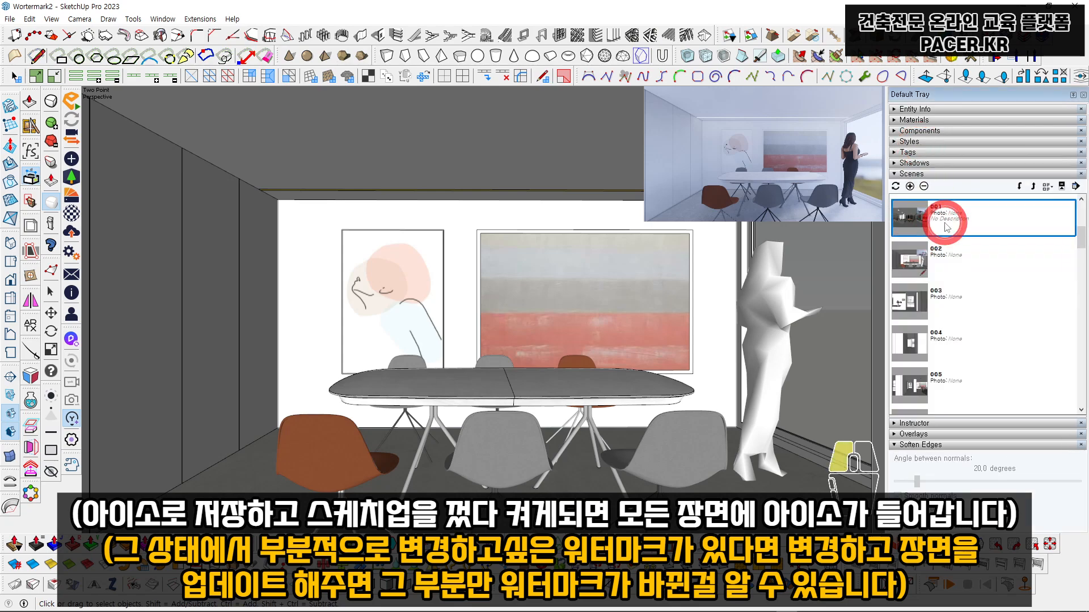
left_click(930, 218)
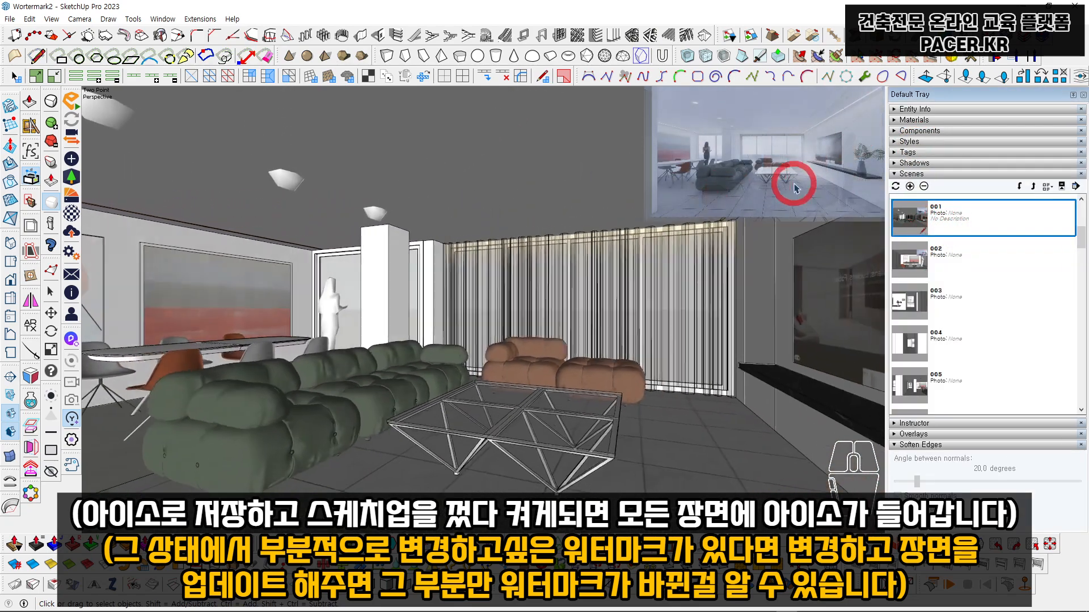
left_click(939, 261)
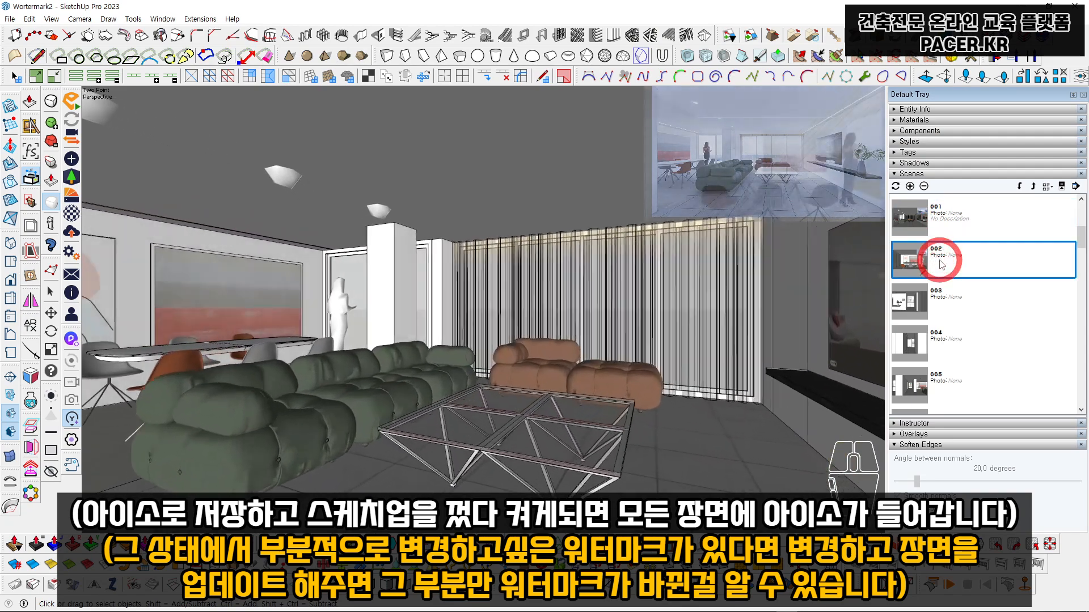
left_click(953, 299)
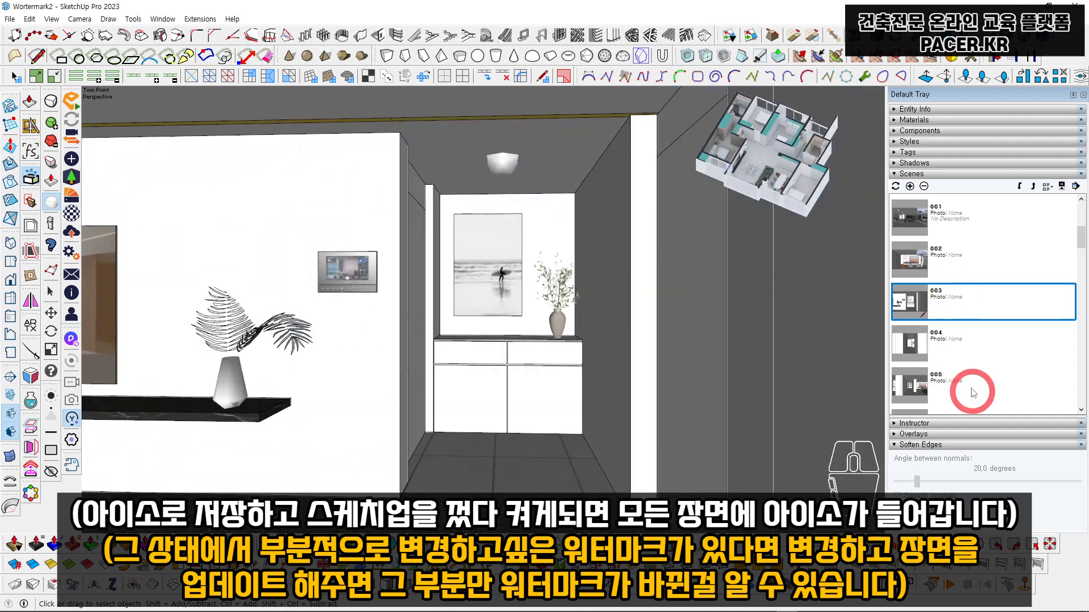
left_click(964, 347)
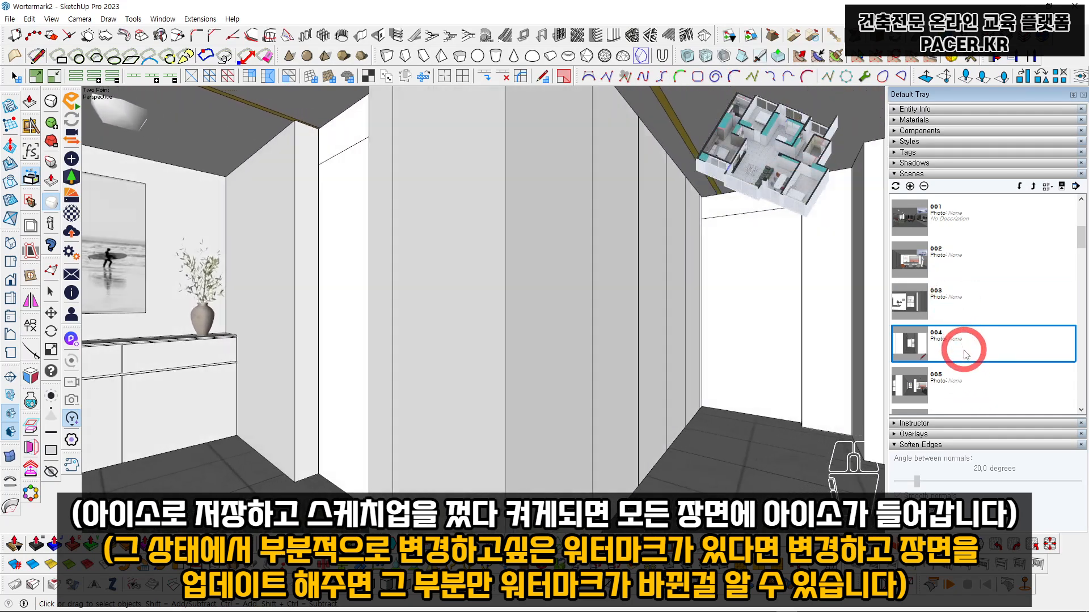